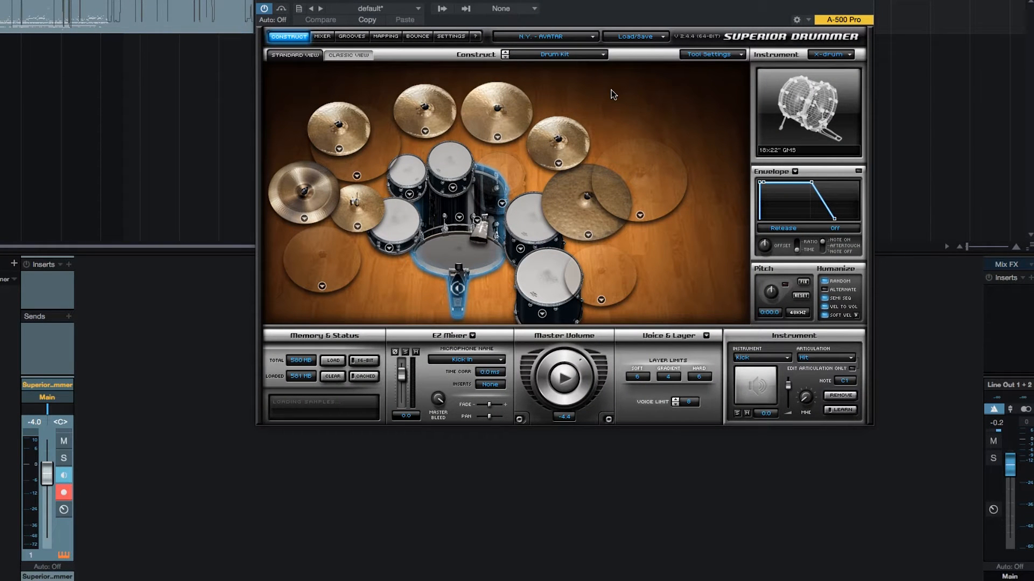
Look over the mixer channels and load the Alt Stick Kit drum kit preset
{"action": "left_click", "coordinate": [323, 36]}
{"action": "mouse_move", "coordinate": [429, 325]}
{"action": "left_mouse_down"}
{"action": "mouse_move", "coordinate": [573, 326]}
{"action": "mouse_move", "coordinate": [427, 329]}
{"action": "left_mouse_up"}
{"action": "left_click", "coordinate": [289, 36]}
{"action": "left_click", "coordinate": [547, 56]}
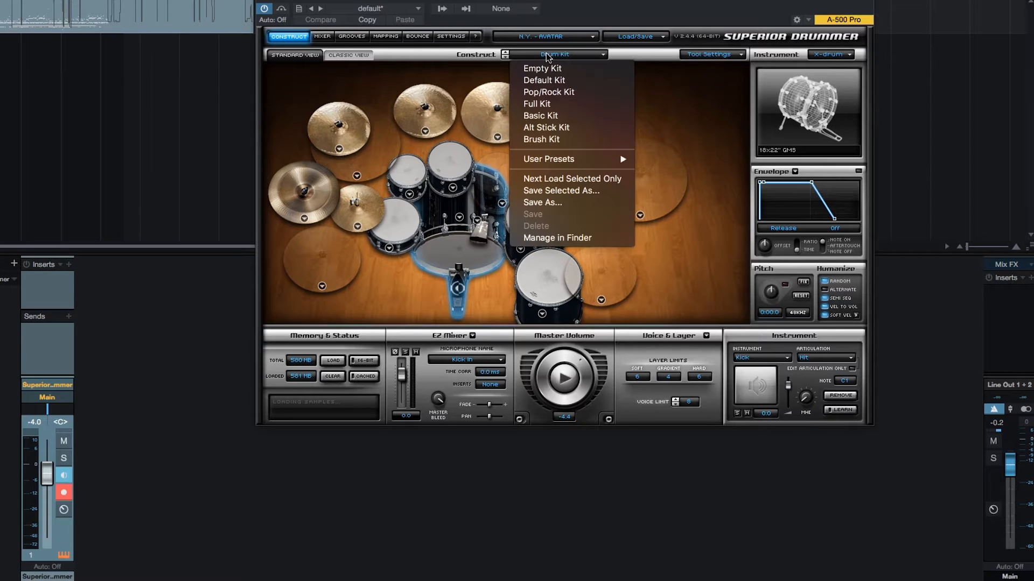
{"action": "left_click", "coordinate": [583, 128]}
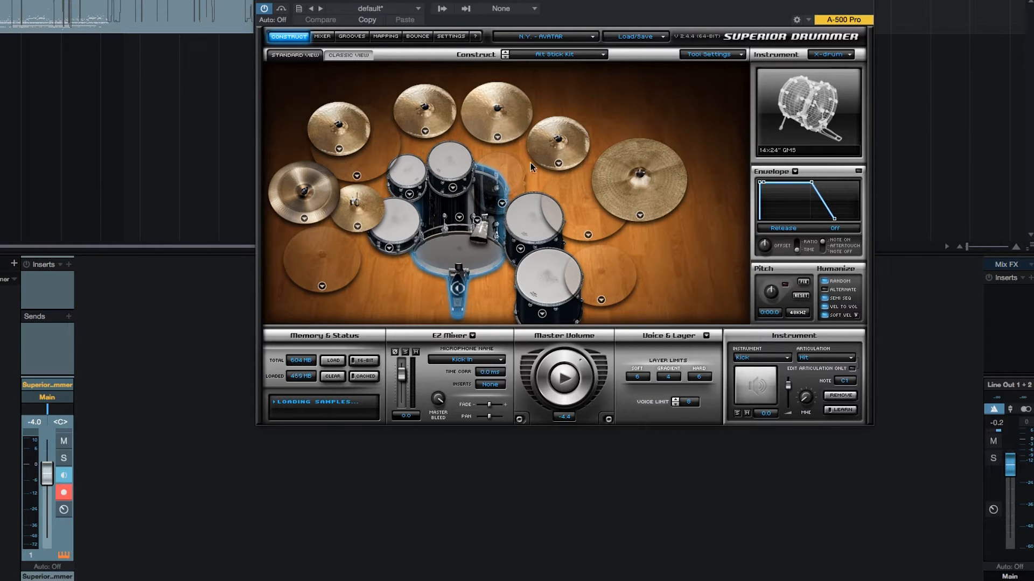
Review the snare options and swap the hi-hat to the 14" Sabian HHX Manhattan Jazz
{"action": "left_click", "coordinate": [458, 219]}
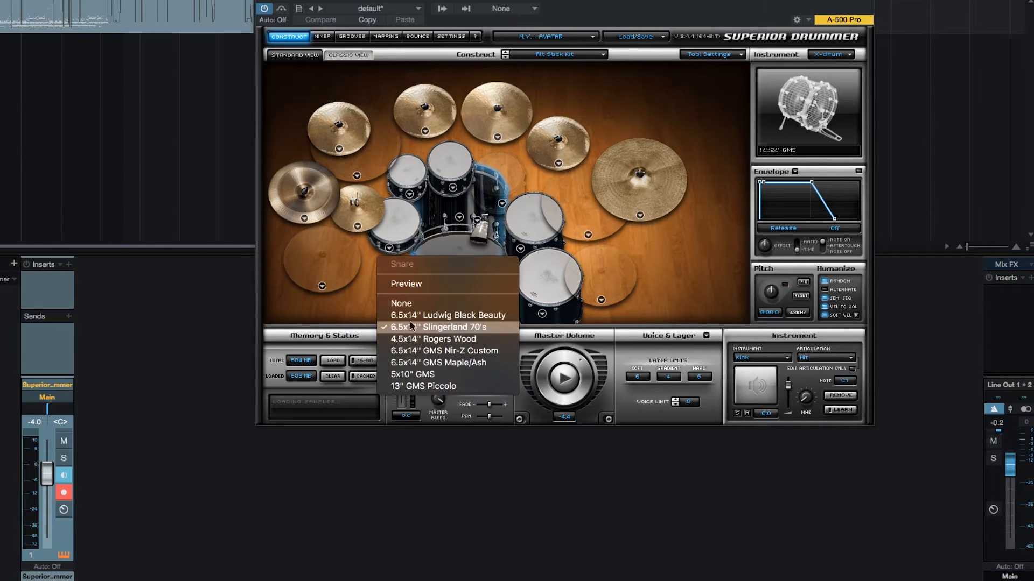
{"action": "left_click", "coordinate": [358, 311]}
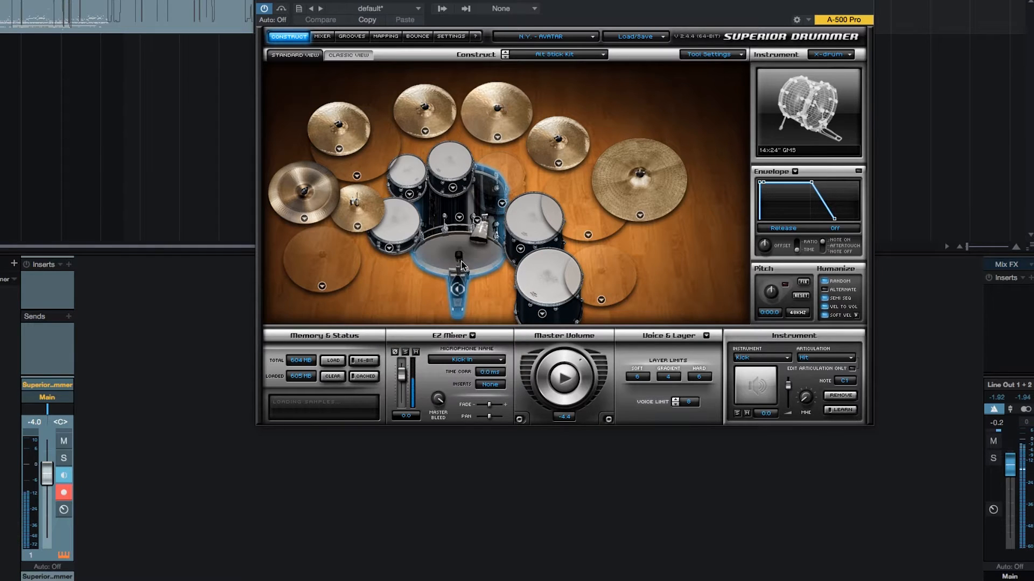
{"action": "left_click", "coordinate": [356, 226]}
{"action": "left_click", "coordinate": [397, 293]}
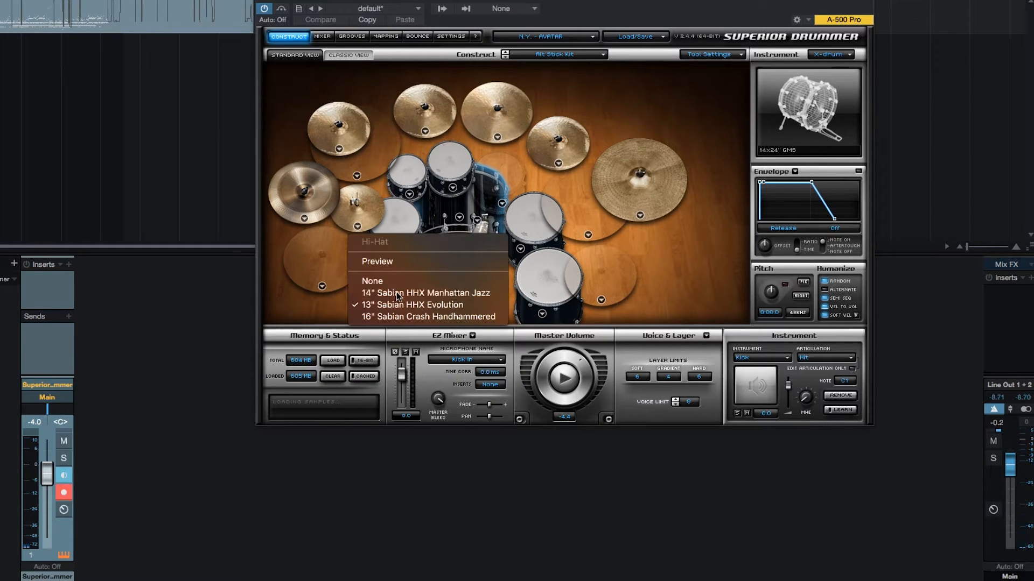
{"action": "left_click", "coordinate": [357, 226]}
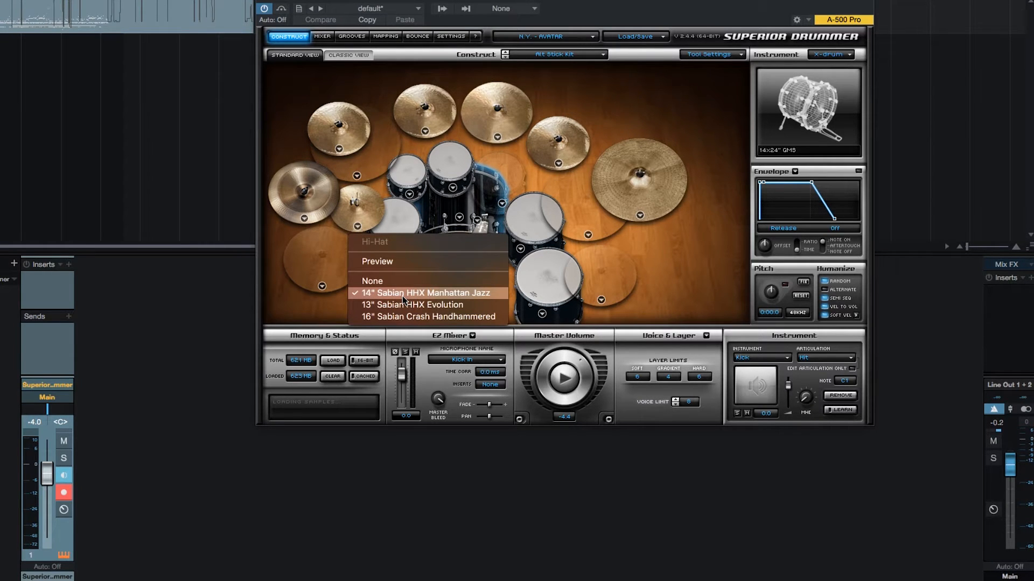
{"action": "left_click", "coordinate": [325, 313]}
Review the Cymbal 3 and Cymbal 4 options and set Cymbal 3 to the 21" Sabian AAXplosion Crash
{"action": "left_click", "coordinate": [425, 132]}
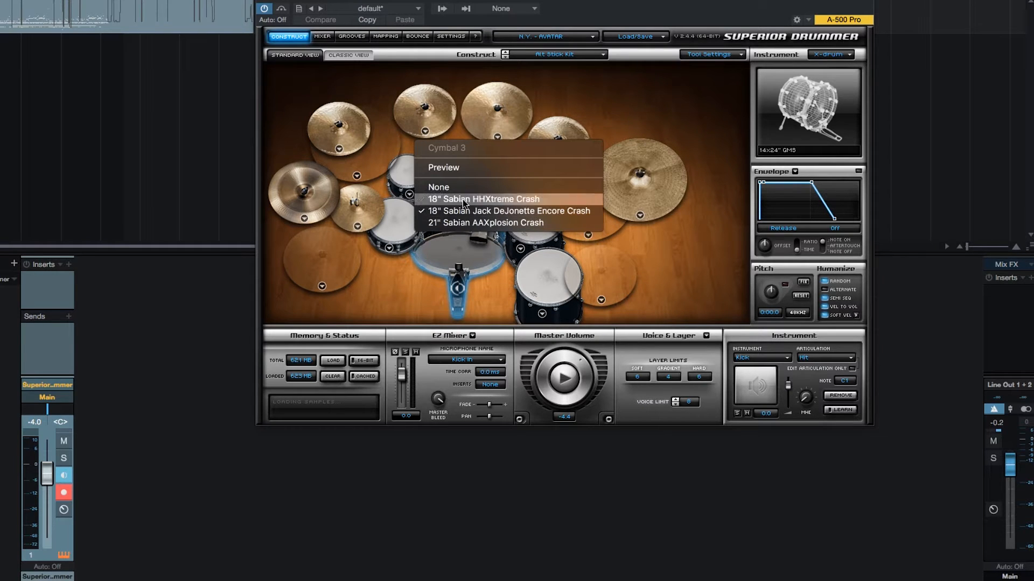
{"action": "left_click", "coordinate": [406, 142]}
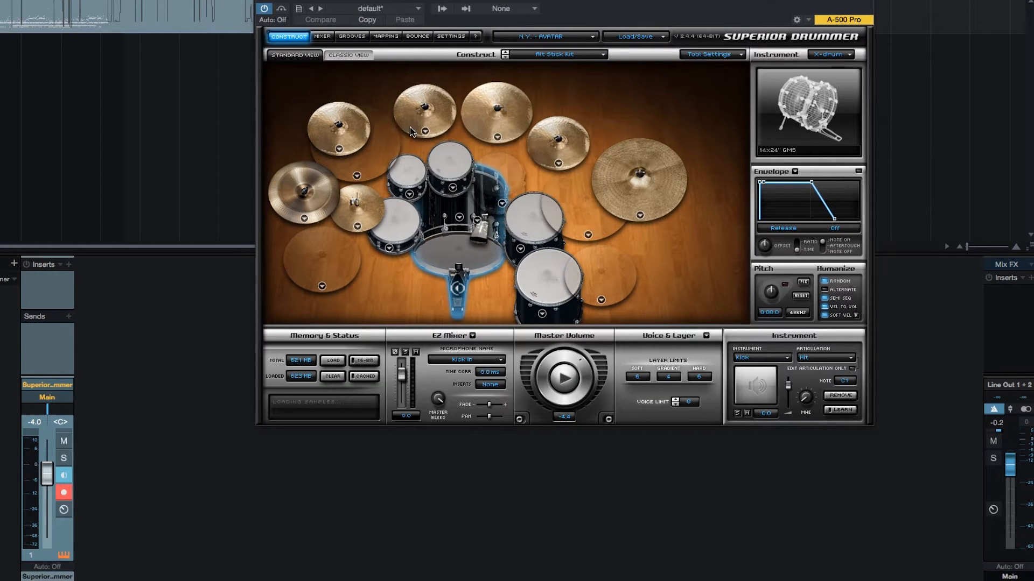
{"action": "left_click", "coordinate": [480, 122]}
{"action": "left_click", "coordinate": [498, 137]}
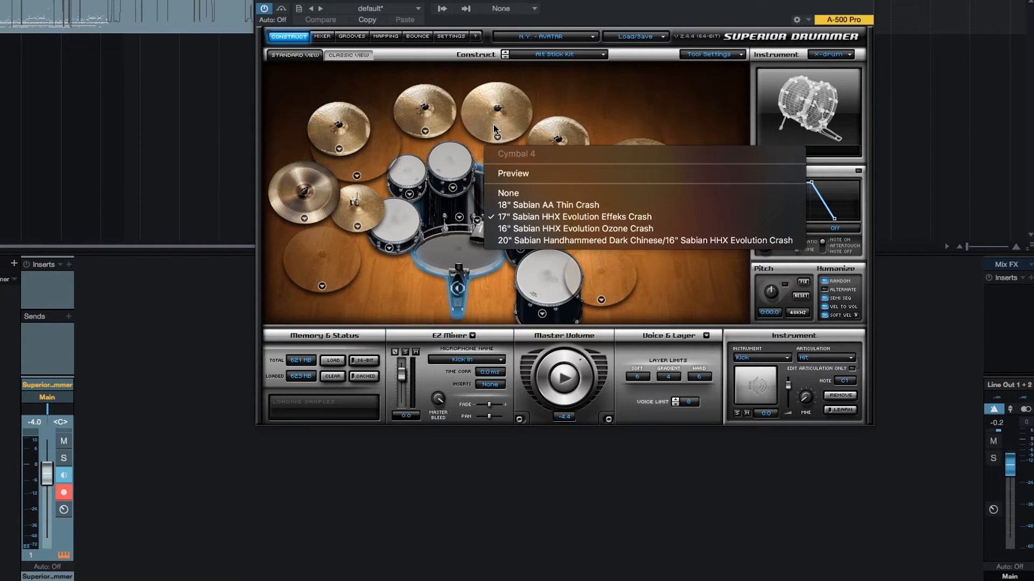
{"action": "left_click", "coordinate": [417, 132]}
{"action": "left_click", "coordinate": [425, 131]}
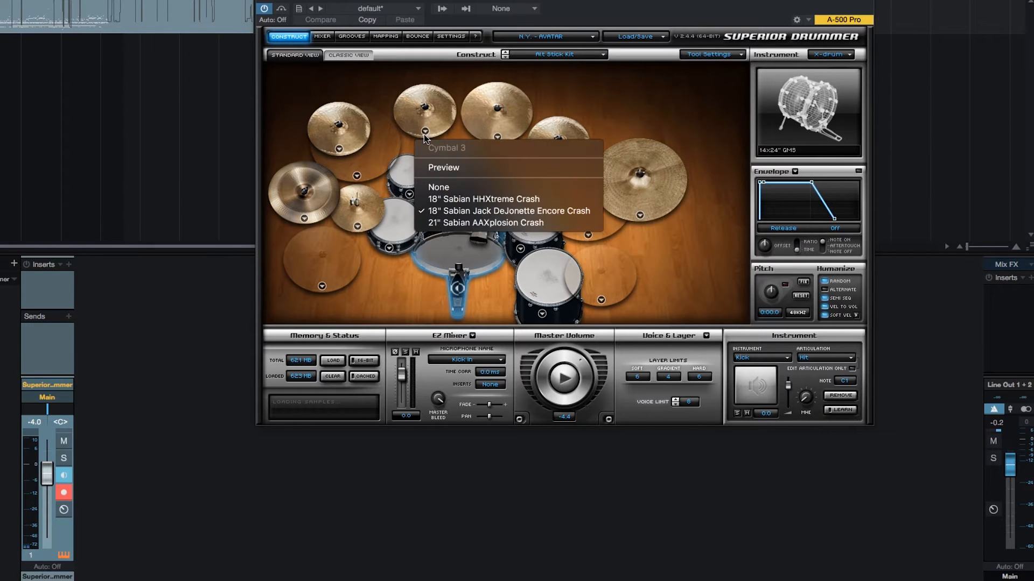
{"action": "left_click", "coordinate": [466, 223]}
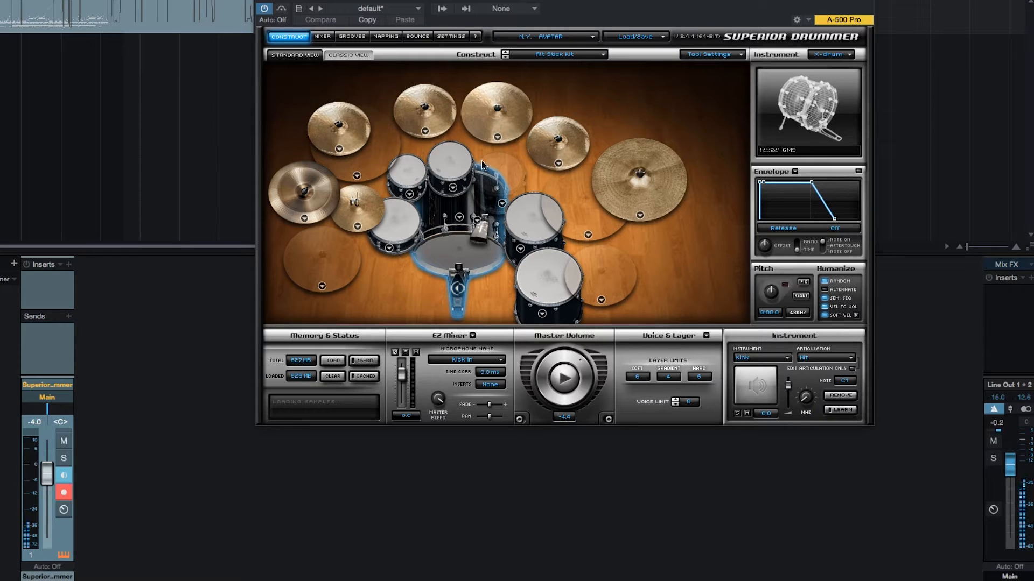
Remove the second floor tom from the kit and audition the rack toms and remaining floor tom
{"action": "left_click", "coordinate": [543, 314]}
{"action": "left_click", "coordinate": [568, 373]}
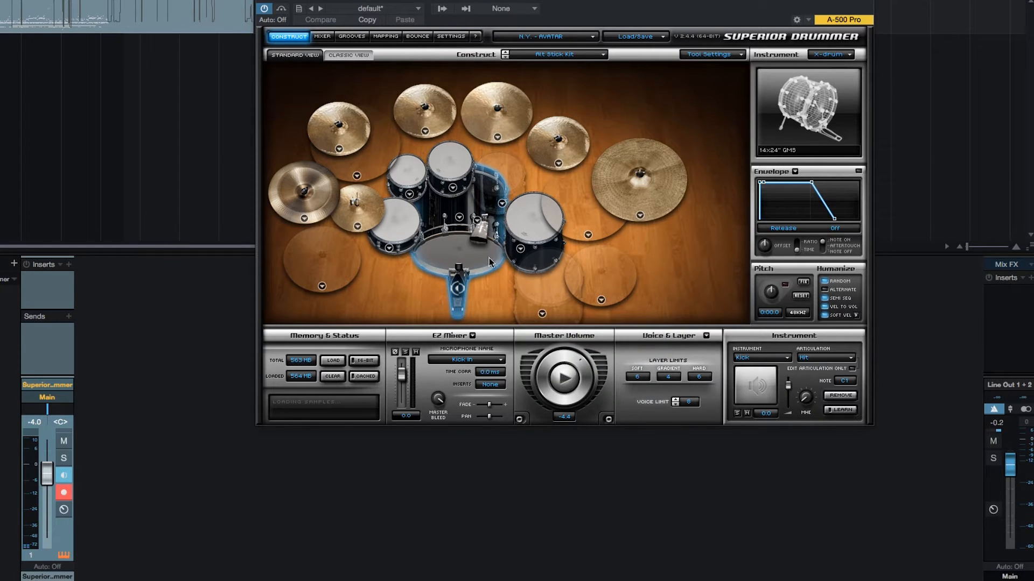
{"action": "left_click", "coordinate": [410, 194]}
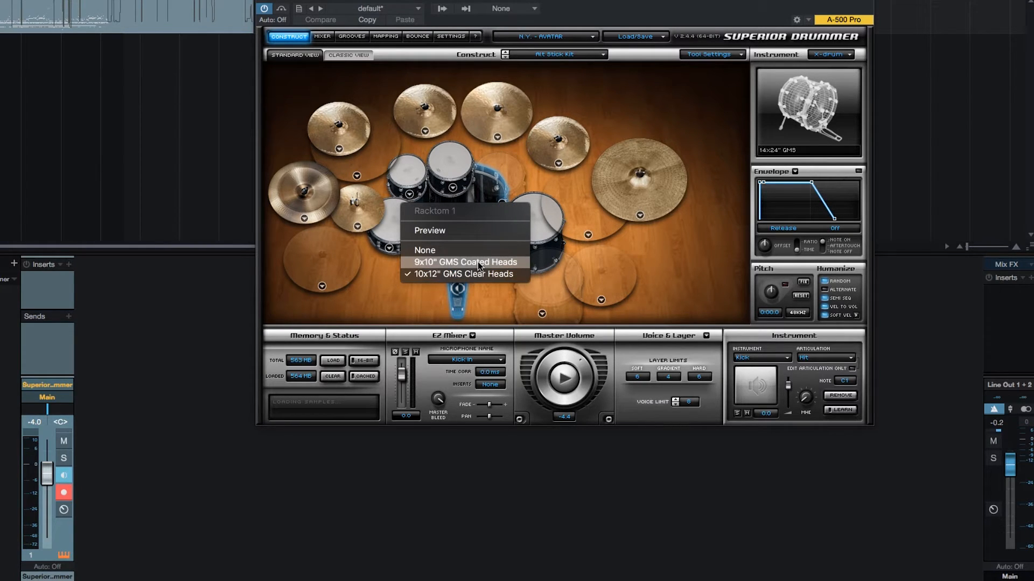
{"action": "left_click", "coordinate": [426, 302]}
{"action": "left_click", "coordinate": [411, 177]}
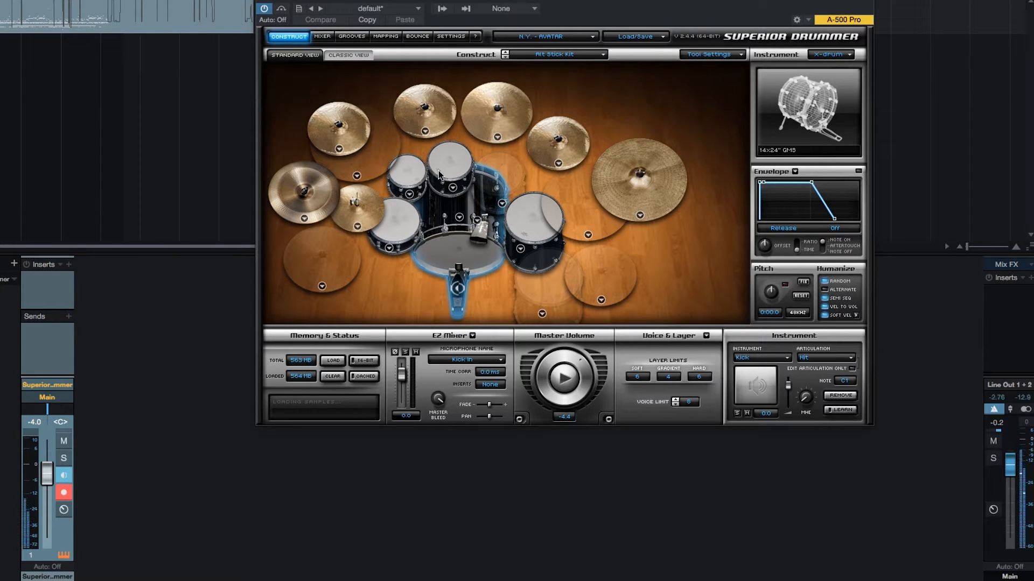
{"action": "left_click", "coordinate": [437, 172]}
{"action": "left_click", "coordinate": [528, 235]}
Look over the microphone channels in the mixer and return to the kit view
{"action": "left_click", "coordinate": [322, 36]}
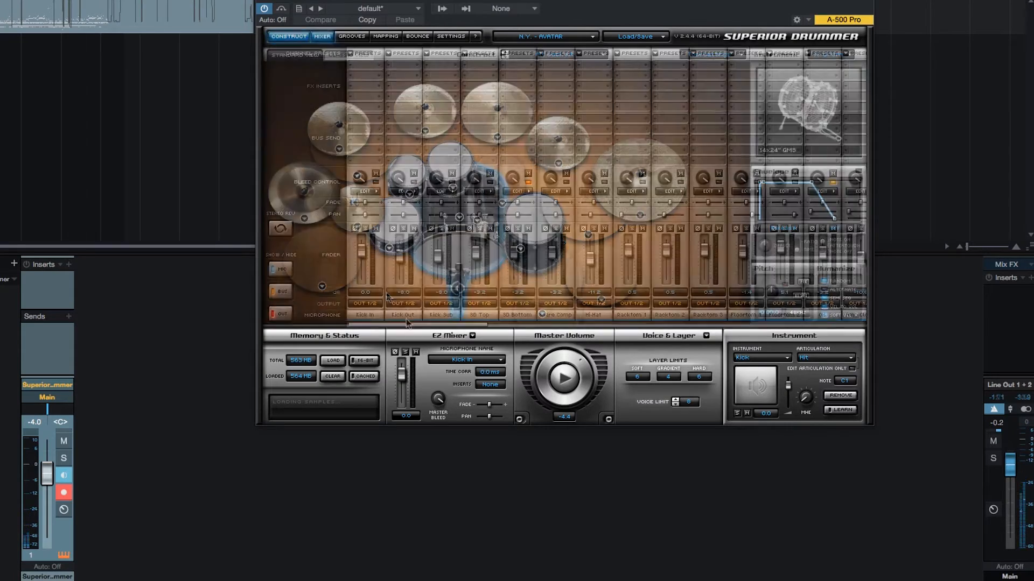
{"action": "mouse_move", "coordinate": [405, 324]}
{"action": "left_mouse_down"}
{"action": "mouse_move", "coordinate": [587, 323]}
{"action": "mouse_move", "coordinate": [400, 318]}
{"action": "left_mouse_up"}
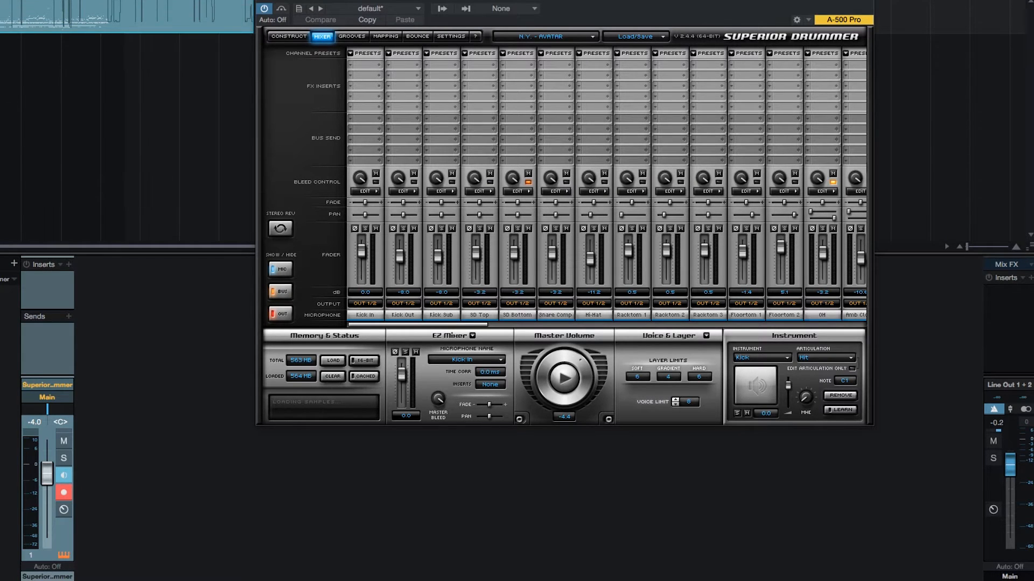
{"action": "left_click", "coordinate": [289, 36]}
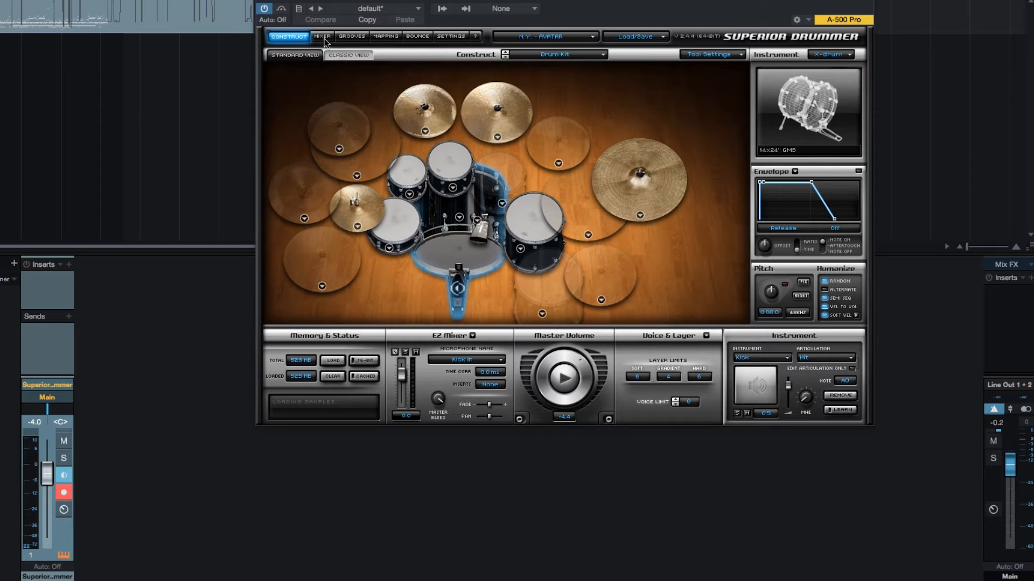
Examine the MIDI note mapping and articulations of the snare, kick, toms and hi-hat
{"action": "left_click", "coordinate": [394, 38]}
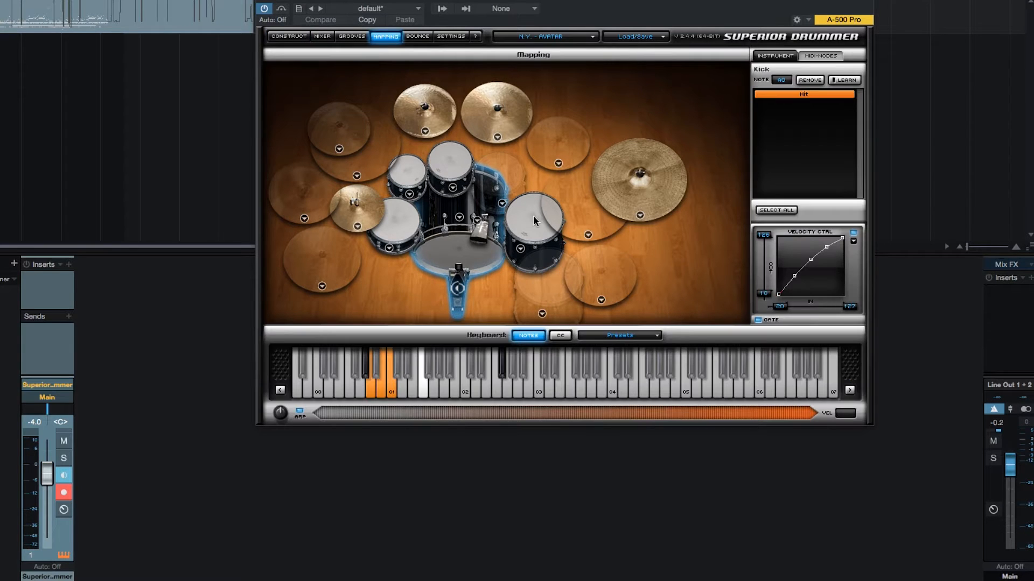
{"action": "left_click", "coordinate": [394, 227]}
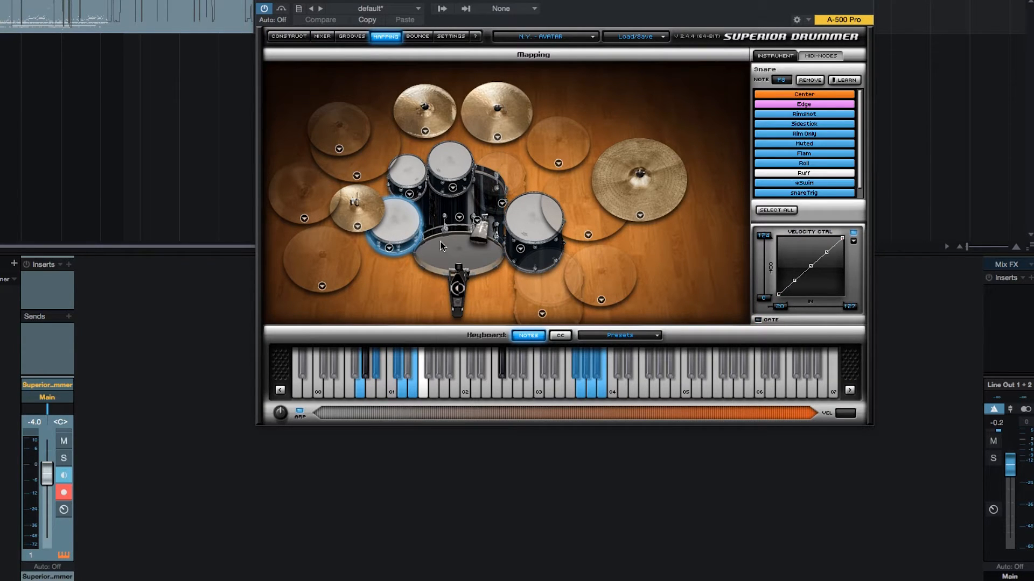
{"action": "left_click", "coordinate": [443, 248]}
{"action": "left_click", "coordinate": [409, 173]}
{"action": "left_click", "coordinate": [445, 157]}
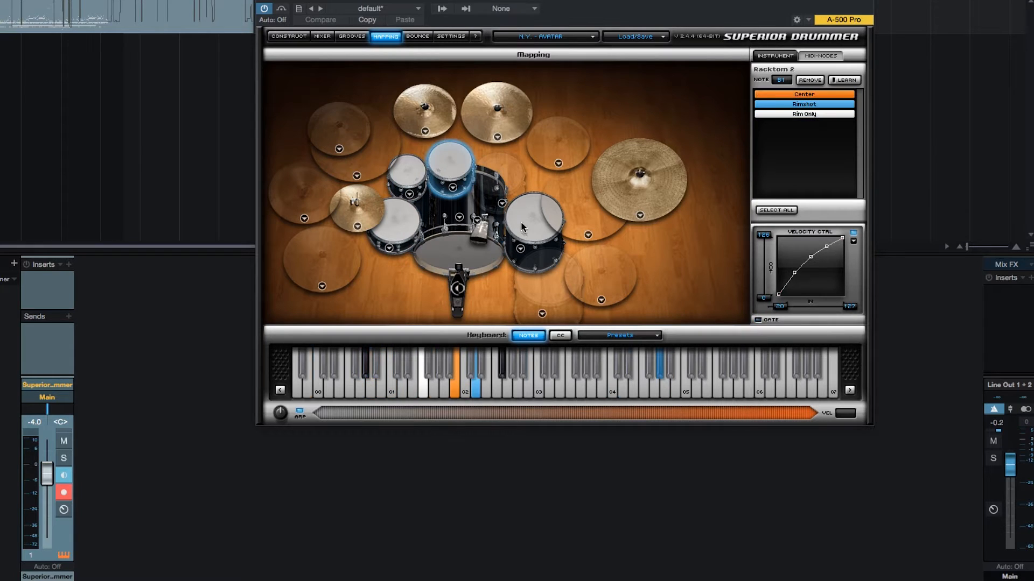
{"action": "left_click", "coordinate": [534, 235]}
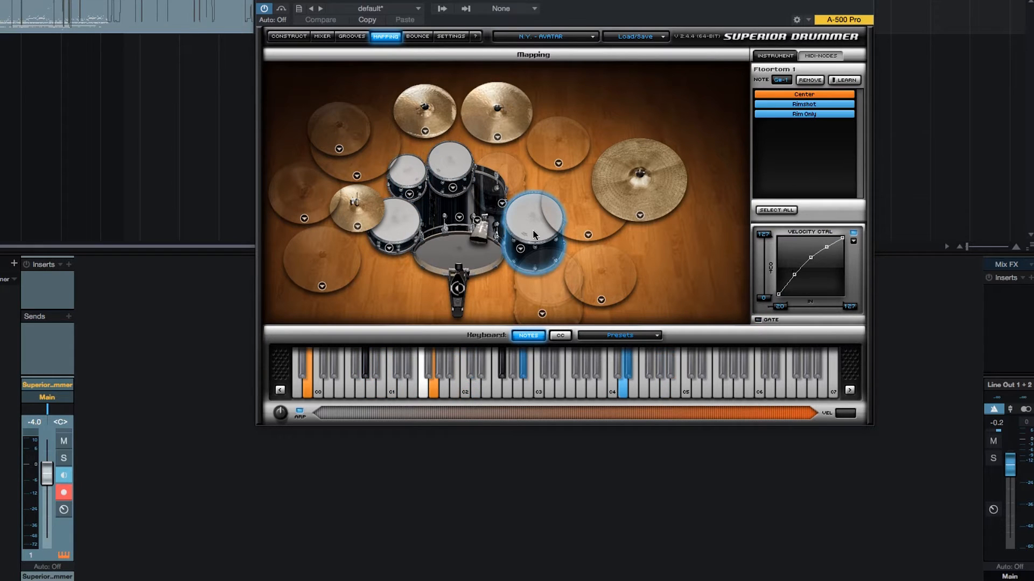
{"action": "left_click", "coordinate": [477, 253]}
{"action": "left_click", "coordinate": [365, 220]}
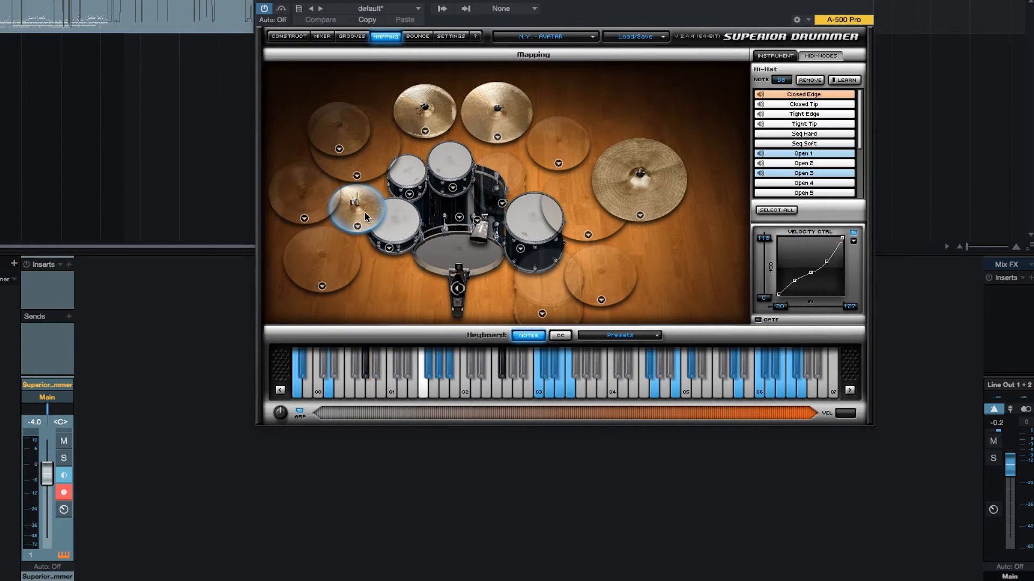
{"action": "left_click", "coordinate": [408, 234]}
{"action": "left_click", "coordinate": [445, 248]}
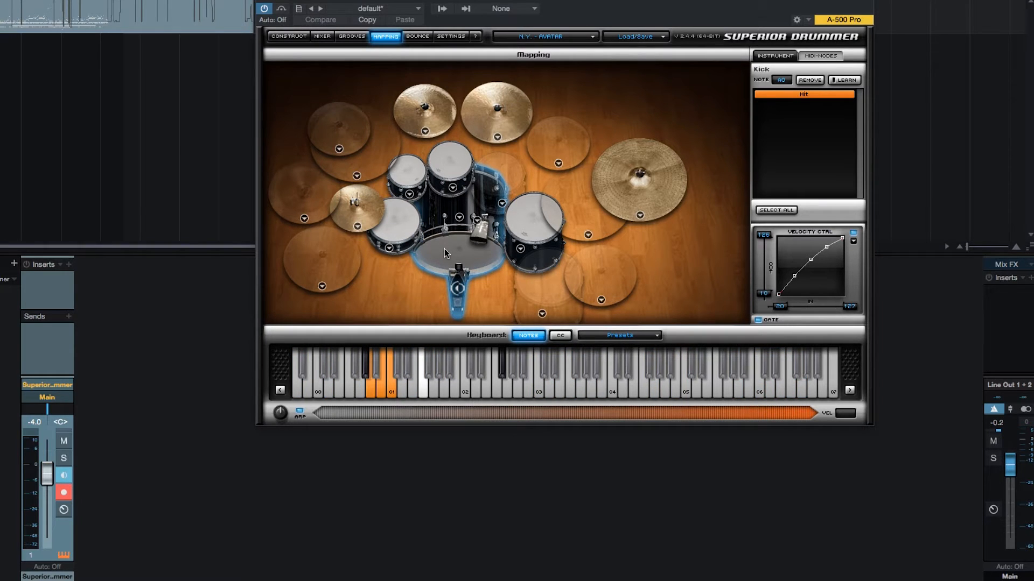
Check the kit's mixer channels and go back to the kit construction view
{"action": "left_click", "coordinate": [322, 36]}
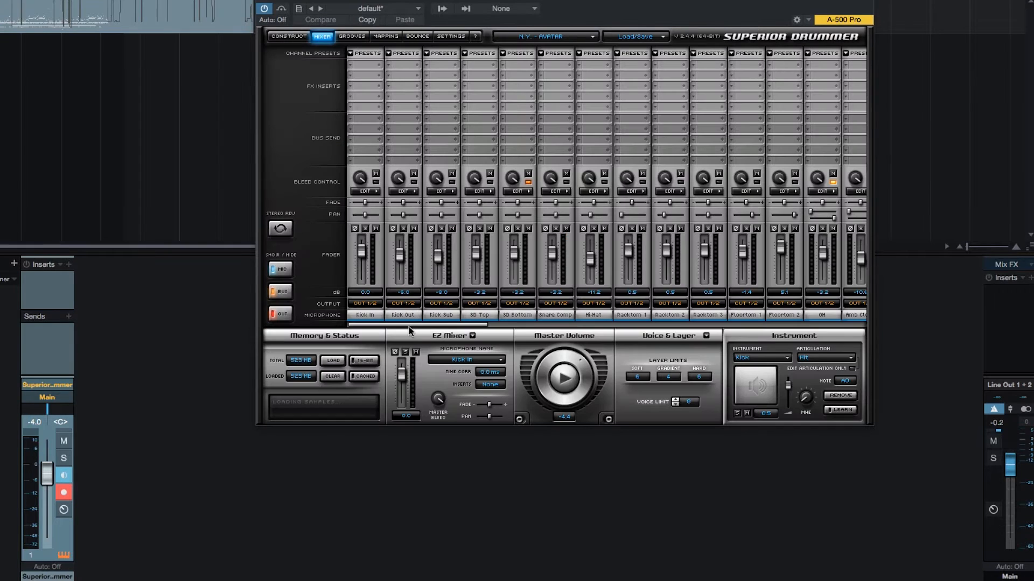
{"action": "mouse_move", "coordinate": [474, 324]}
{"action": "left_mouse_down"}
{"action": "mouse_move", "coordinate": [588, 332]}
{"action": "mouse_move", "coordinate": [462, 319]}
{"action": "left_mouse_up"}
{"action": "left_click", "coordinate": [281, 36]}
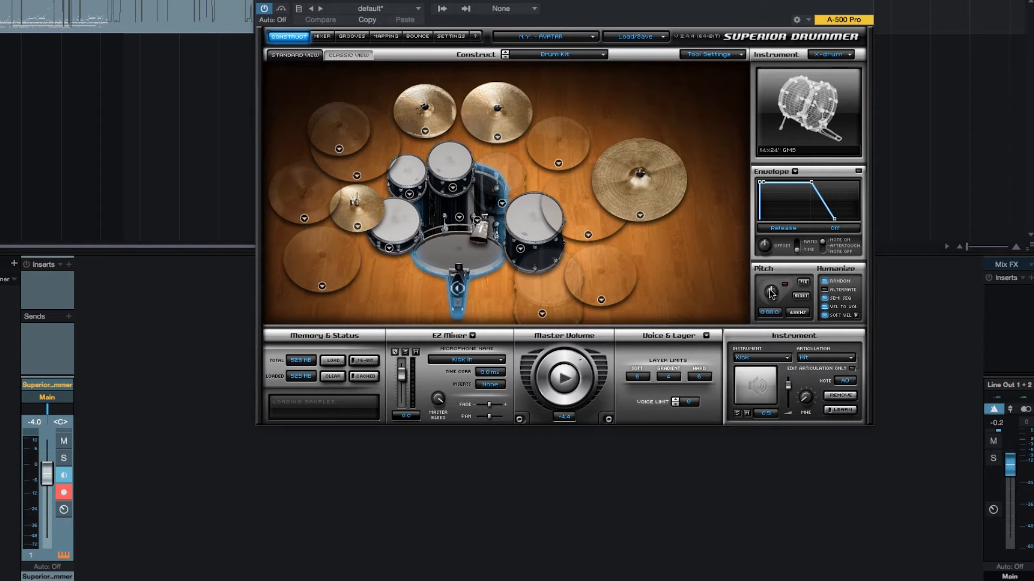
Lower the kick drum's pitch to -0:02.0 and audition the kick
{"action": "scroll", "coordinate": [771, 293], "scroll_direction": "down", "scroll_amount": 1}
{"action": "left_click", "coordinate": [805, 284]}
{"action": "left_click", "coordinate": [460, 262]}
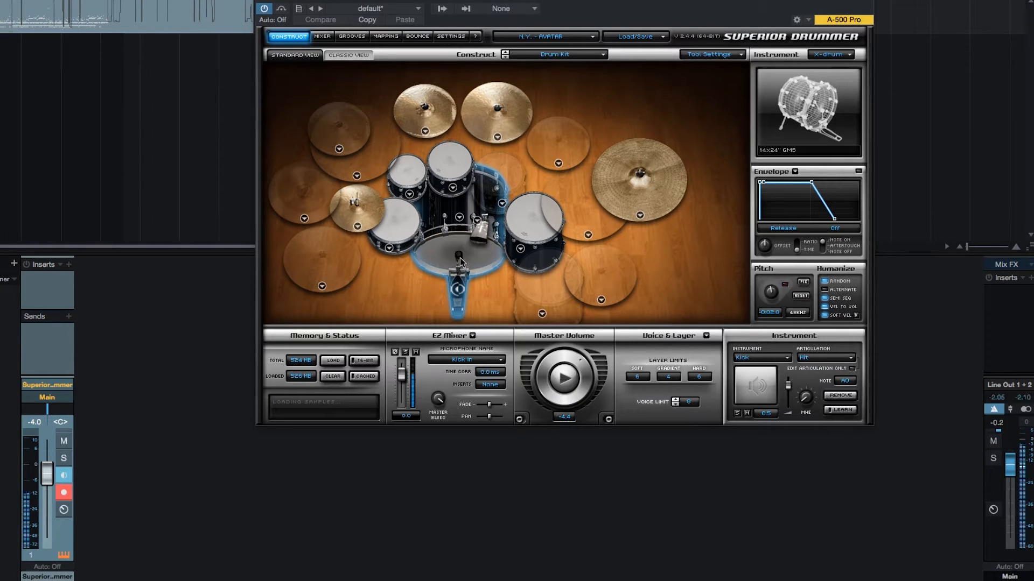
Solo the Kick Sub channel during playback and add the Filters effect to its first insert slot
{"action": "left_click", "coordinate": [321, 36]}
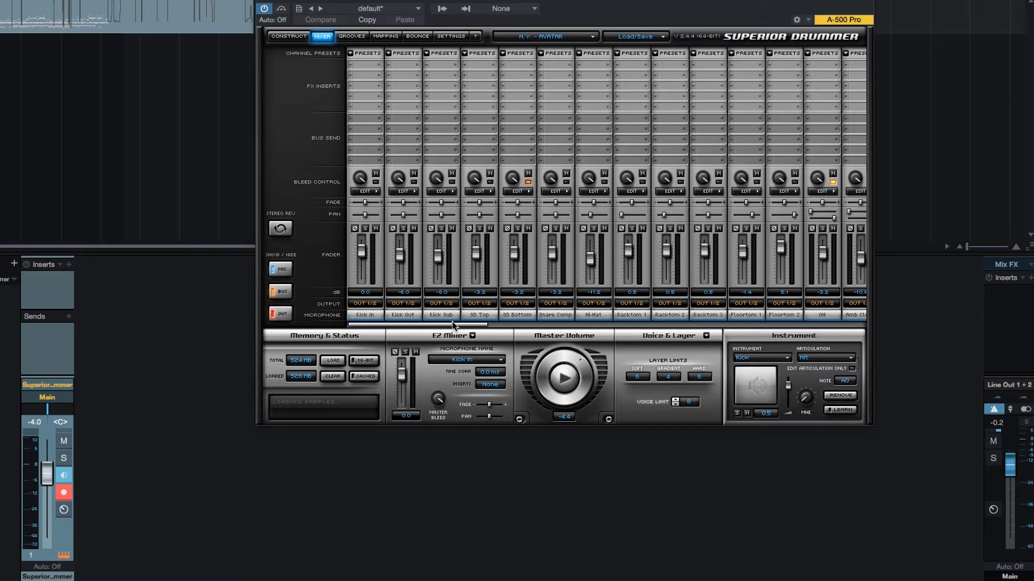
{"action": "left_click", "coordinate": [442, 228]}
{"action": "key", "text": "space"}
{"action": "left_click", "coordinate": [427, 66]}
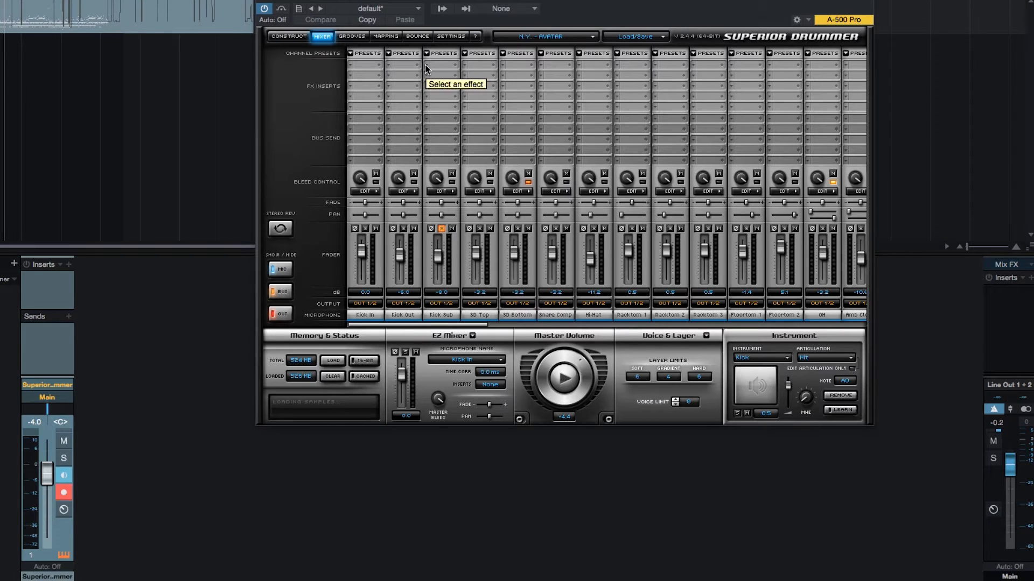
{"action": "left_click", "coordinate": [448, 102]}
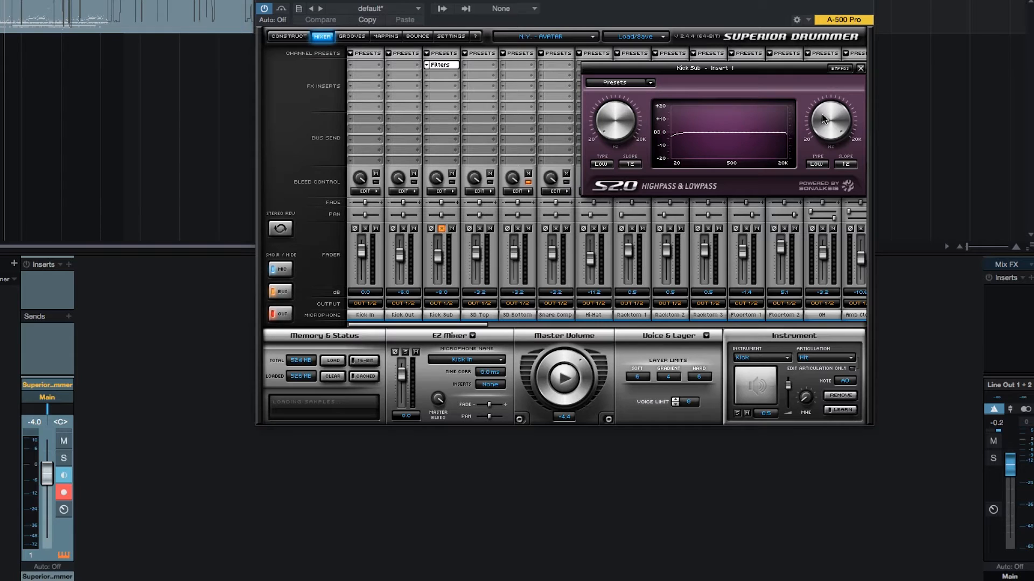
Narrow the Kick Sub filter to a low-frequency band with both cutoffs and set the high-pass type to High
{"action": "left_click_drag", "start_coordinate": [822, 114], "coordinate": [811, 196]}
{"action": "left_click_drag", "start_coordinate": [612, 139], "coordinate": [615, 118]}
{"action": "left_click", "coordinate": [601, 164]}
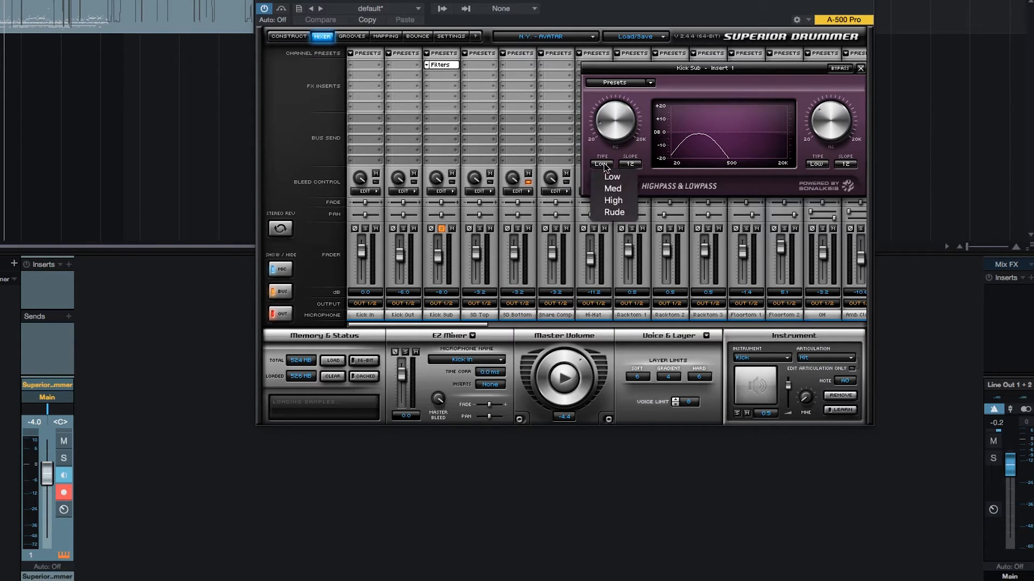
{"action": "left_click", "coordinate": [610, 200]}
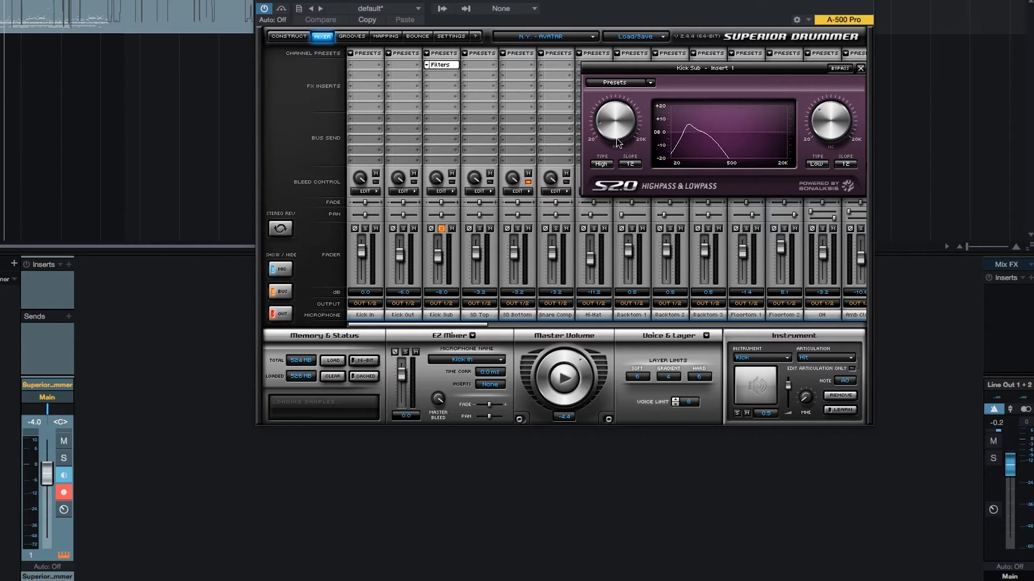
{"action": "left_click_drag", "start_coordinate": [608, 133], "coordinate": [608, 133]}
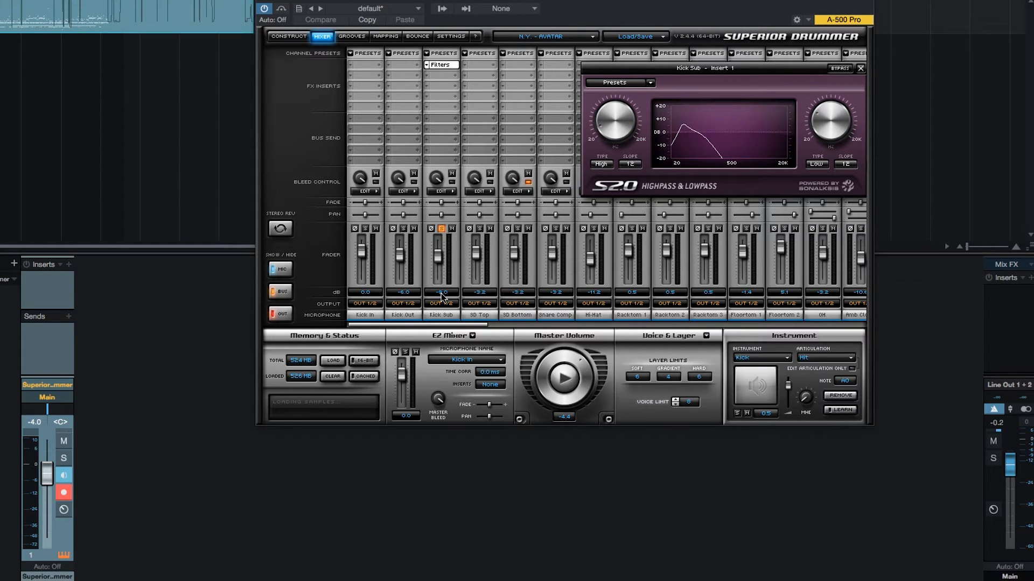
Set the Kick Sub channel level to -5.0 dB and fine-tune the filter's low-pass cutoff
{"action": "double_click", "coordinate": [442, 293]}
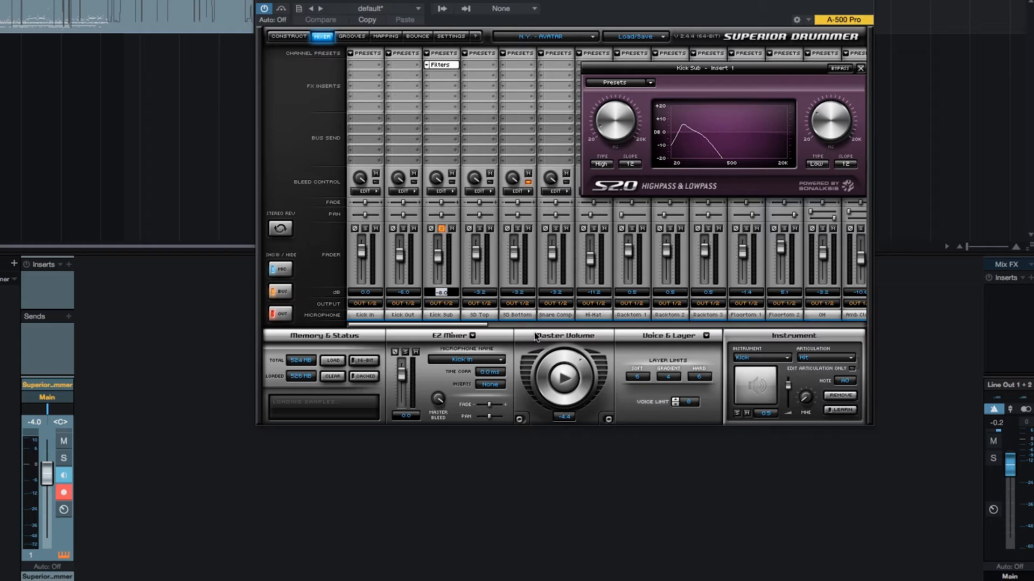
{"action": "type", "text": "-5"}
{"action": "key", "text": "Return"}
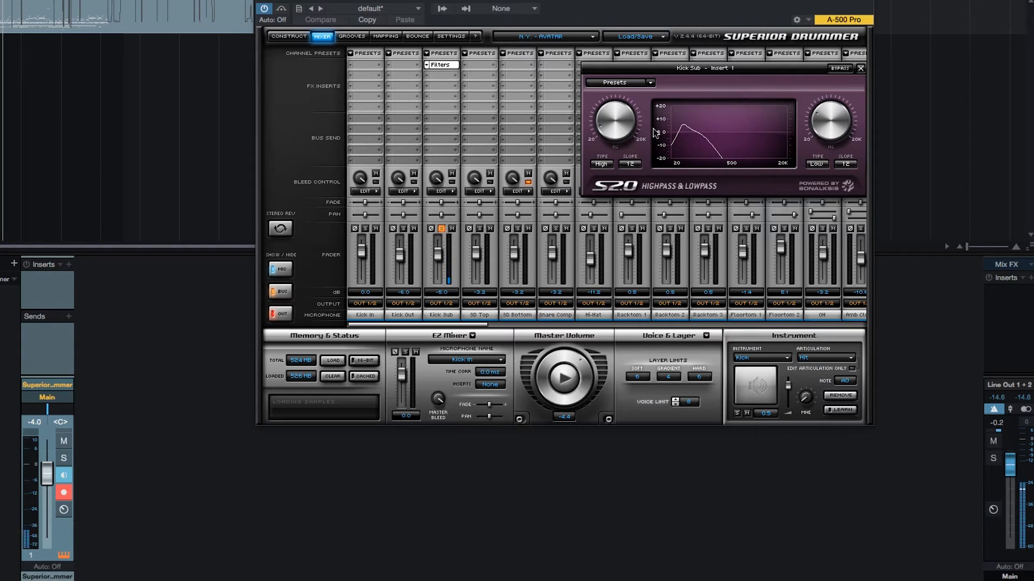
{"action": "mouse_move", "coordinate": [817, 130]}
{"action": "left_mouse_down"}
{"action": "mouse_move", "coordinate": [824, 95]}
{"action": "mouse_move", "coordinate": [812, 125]}
{"action": "left_mouse_up"}
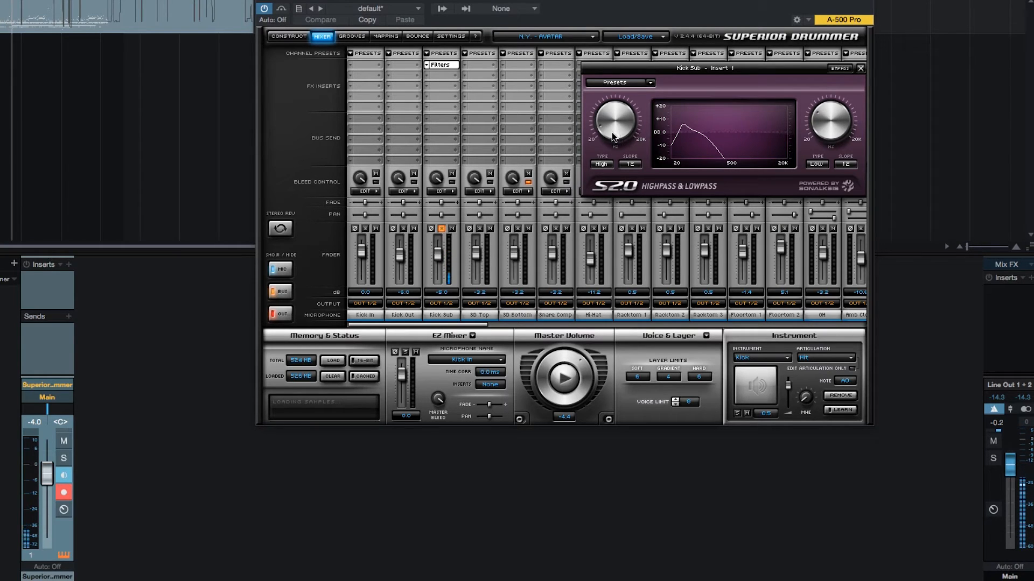
Raise the Kick Sub filter's high-pass cutoff, compare the channel with the filter bypassed and active, and close the effect
{"action": "mouse_move", "coordinate": [614, 134]}
{"action": "left_mouse_down"}
{"action": "mouse_move", "coordinate": [615, 116]}
{"action": "mouse_move", "coordinate": [611, 128]}
{"action": "left_mouse_up"}
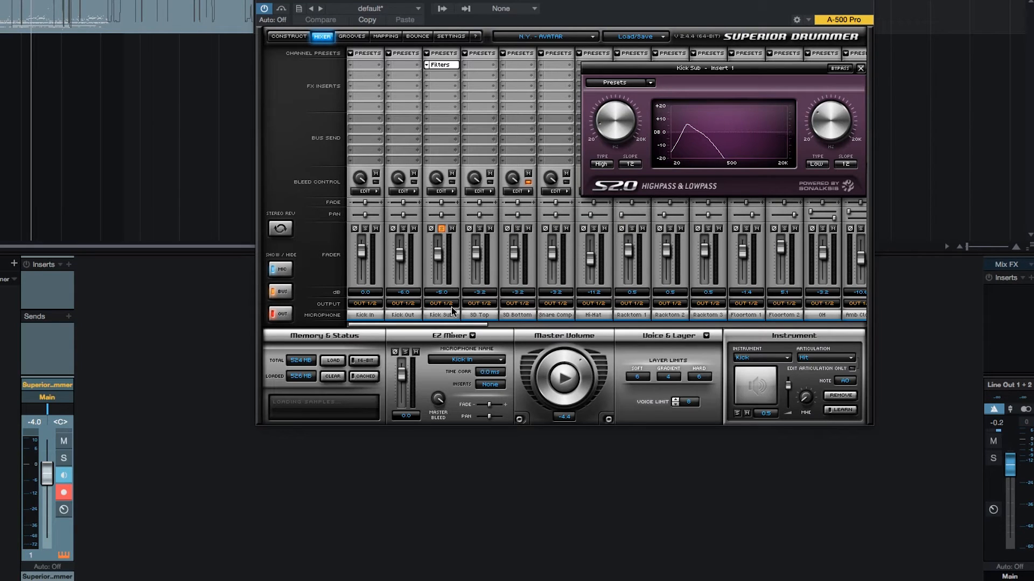
{"action": "left_click", "coordinate": [439, 66]}
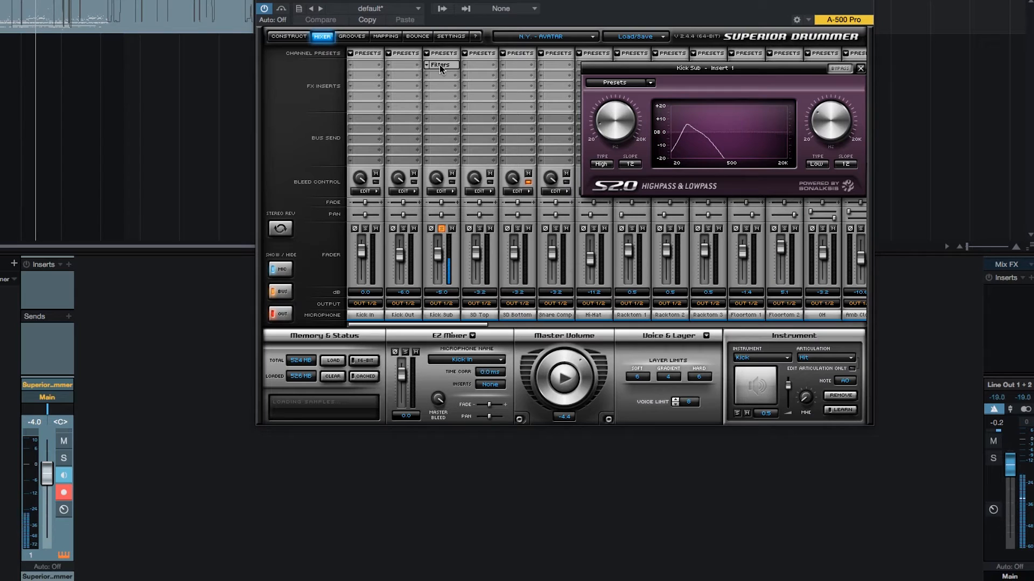
{"action": "left_click", "coordinate": [439, 64]}
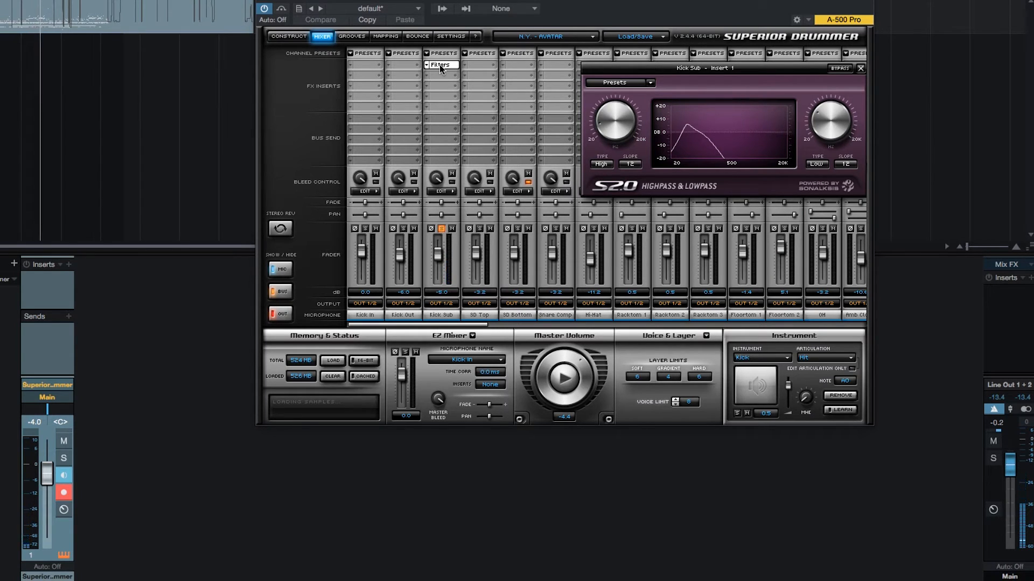
{"action": "left_click", "coordinate": [439, 64]}
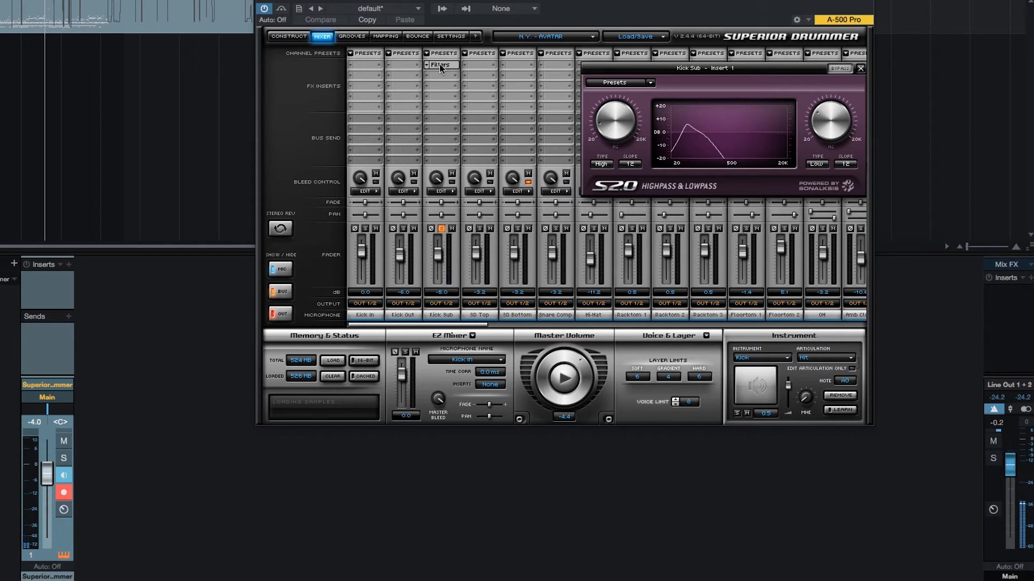
{"action": "left_click", "coordinate": [439, 65]}
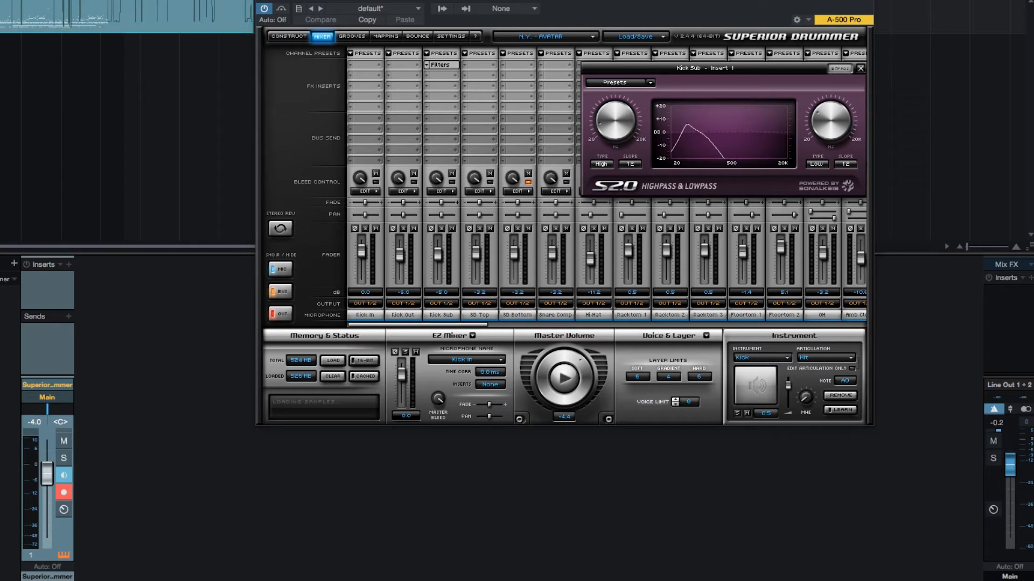
{"action": "left_click", "coordinate": [861, 69]}
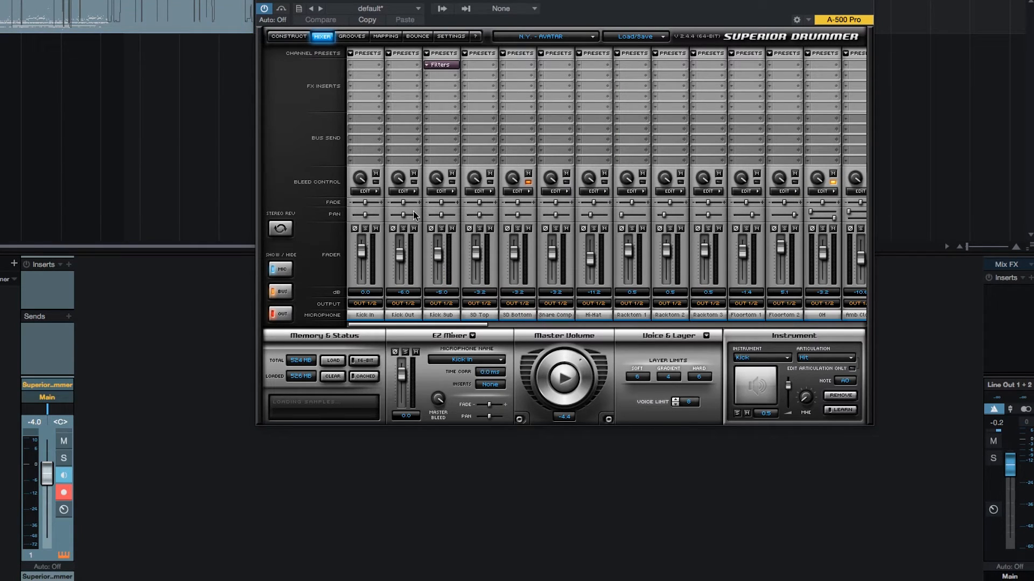
Return to the kit construction view and add Toontrack's EZmix as an insert on the Superior Drummer channel
{"action": "left_click", "coordinate": [288, 36]}
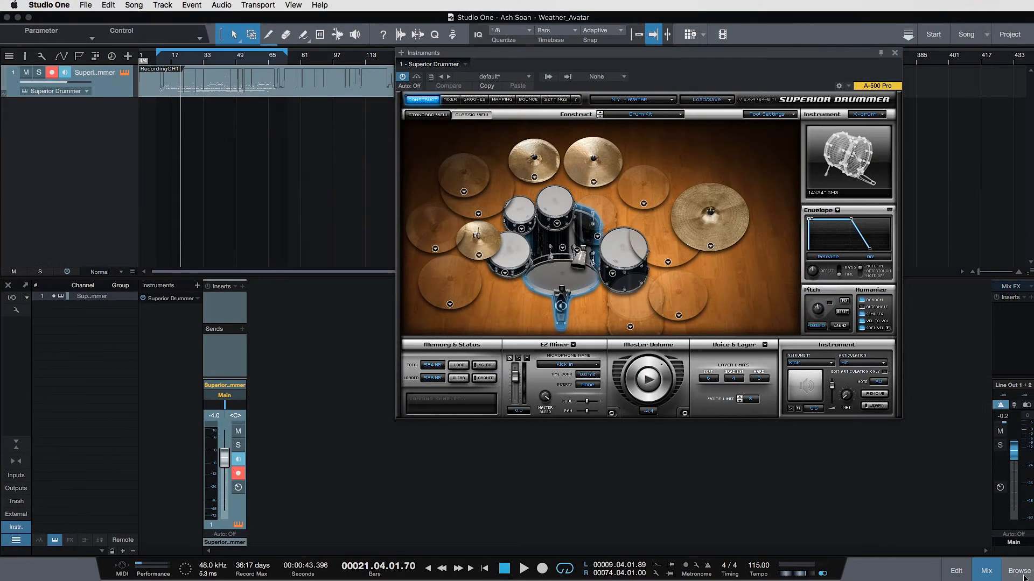
{"action": "left_click", "coordinate": [1022, 575]}
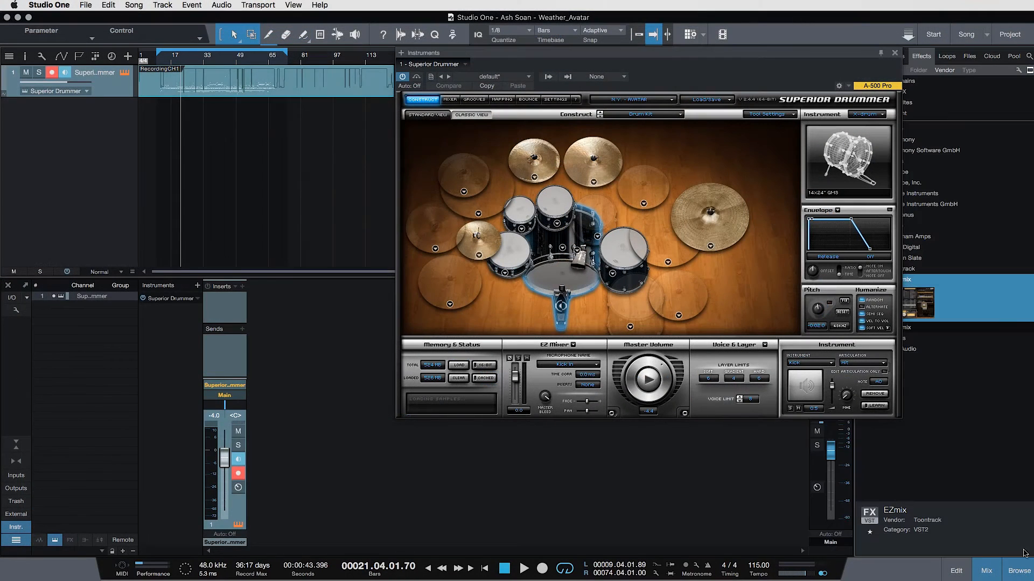
{"action": "left_click_drag", "start_coordinate": [867, 61], "coordinate": [799, 53]}
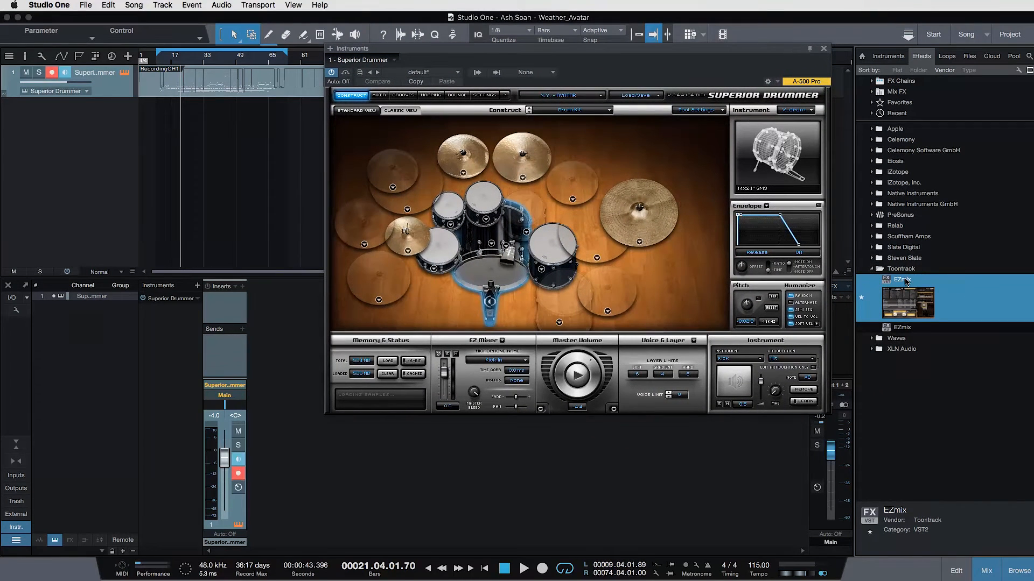
{"action": "left_click_drag", "start_coordinate": [903, 280], "coordinate": [226, 309]}
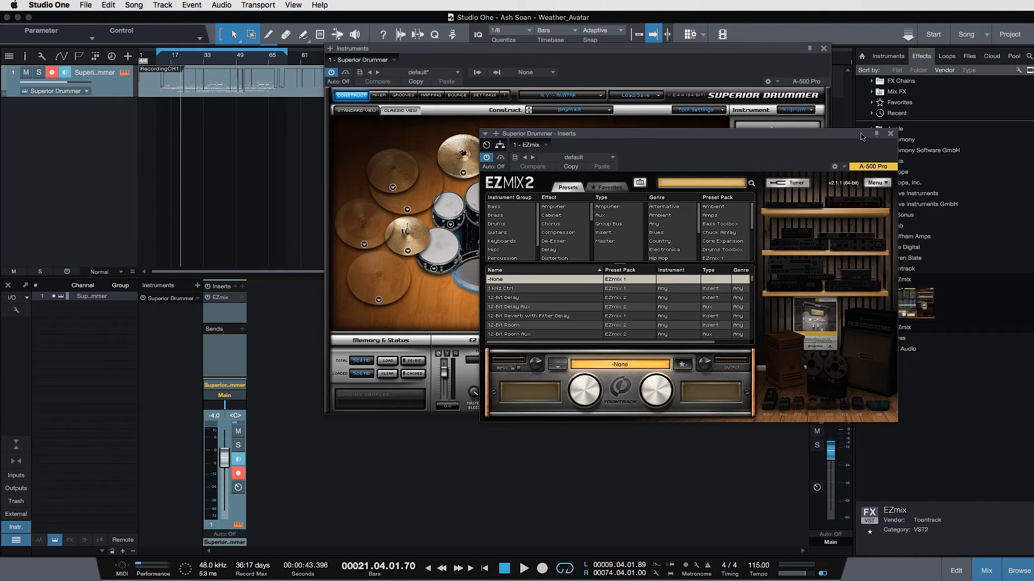
{"action": "left_click", "coordinate": [1018, 574]}
{"action": "left_click_drag", "start_coordinate": [808, 134], "coordinate": [797, 148]}
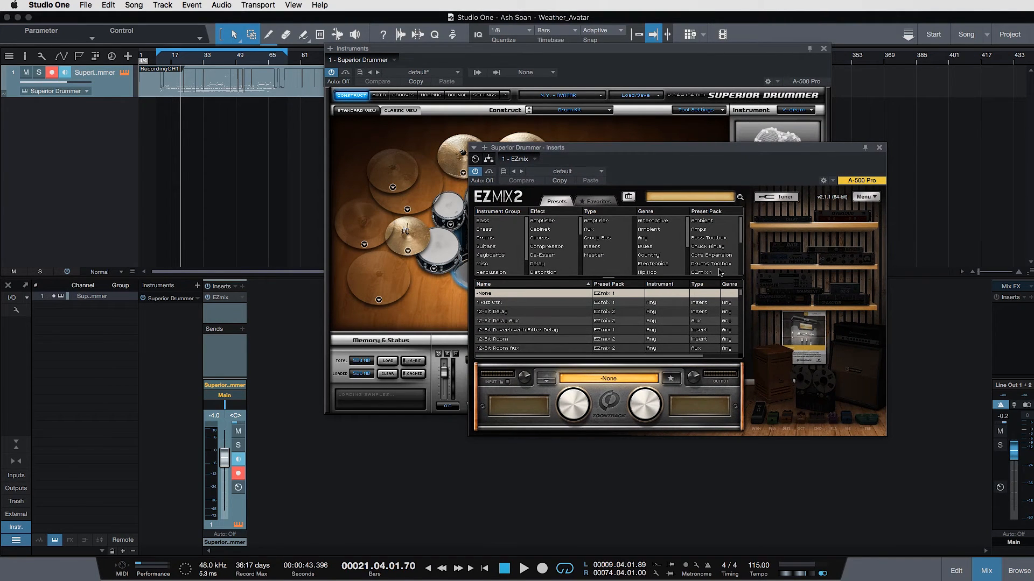
Filter the EZmix presets to the Mastering pack, load the Drum Enhancer preset and close the plug-in window
{"action": "scroll", "coordinate": [718, 264], "scroll_direction": "down", "scroll_amount": 3}
{"action": "left_click", "coordinate": [707, 246]}
{"action": "scroll", "coordinate": [565, 314], "scroll_direction": "down", "scroll_amount": 3}
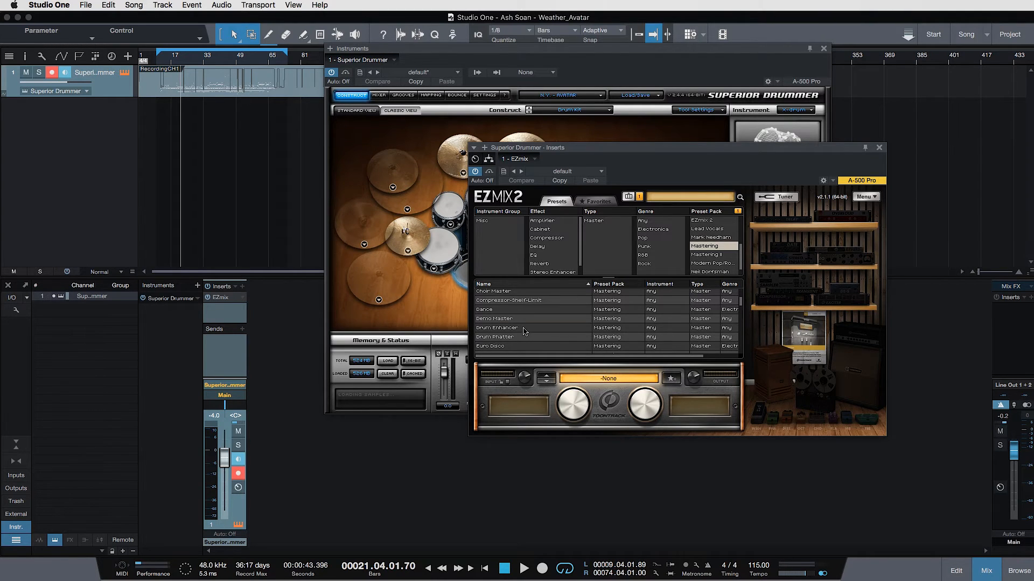
{"action": "left_click", "coordinate": [523, 329]}
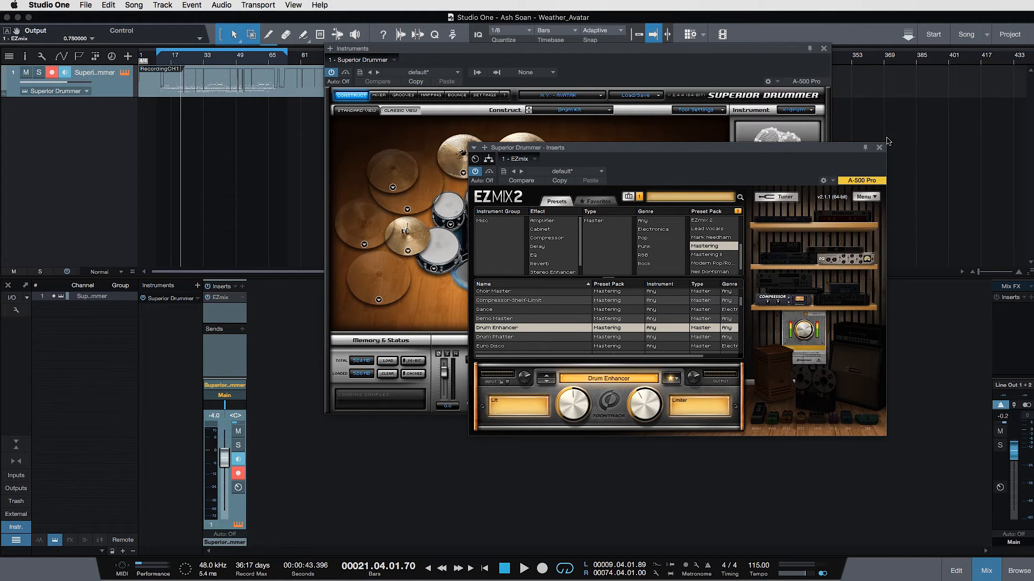
{"action": "left_click", "coordinate": [880, 147]}
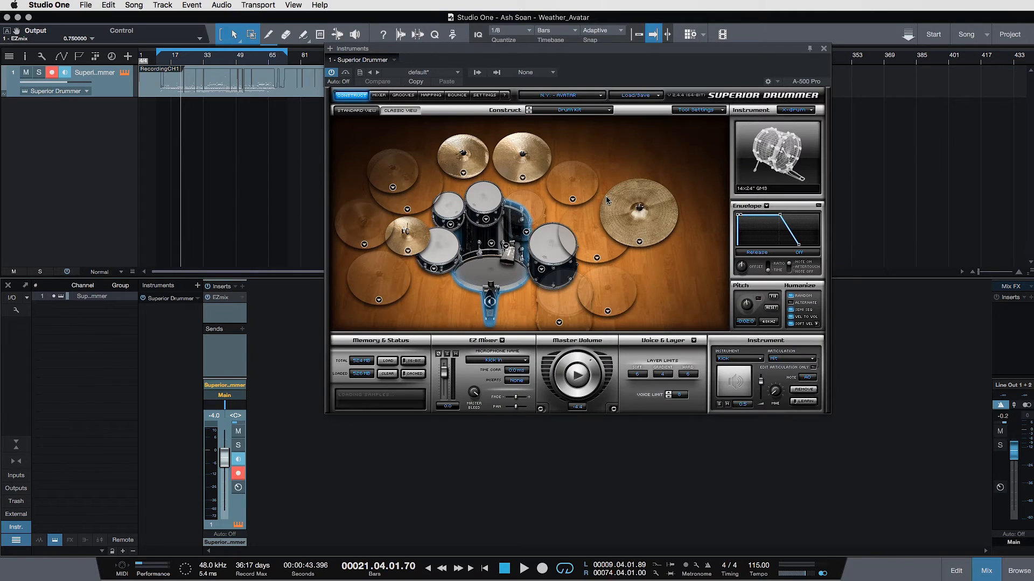
Look over Superior Drummer's mixer channels and return to the kit construction view
{"action": "left_click", "coordinate": [379, 96]}
{"action": "left_click_drag", "start_coordinate": [448, 333], "coordinate": [416, 334]}
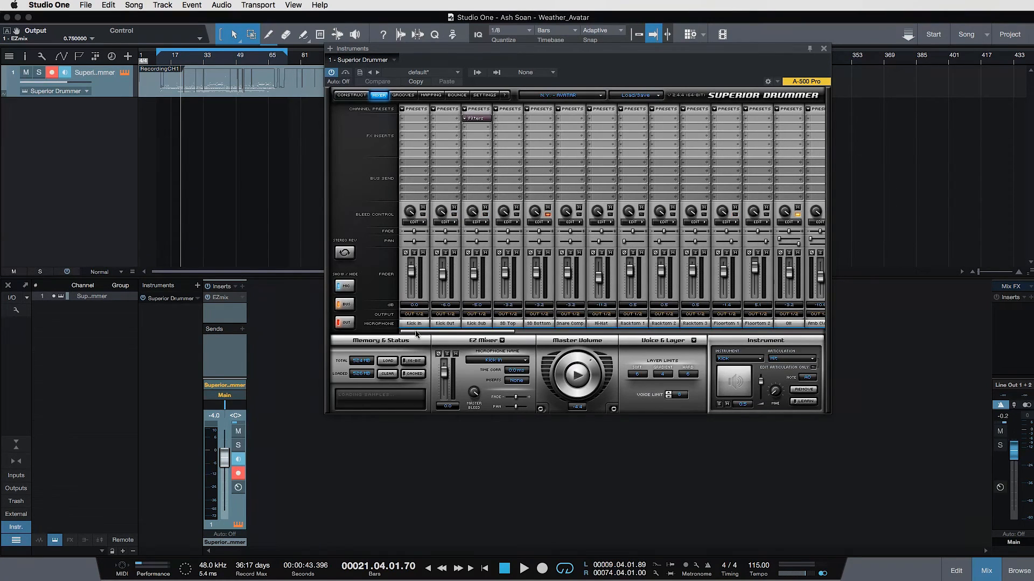
{"action": "left_click", "coordinate": [351, 96]}
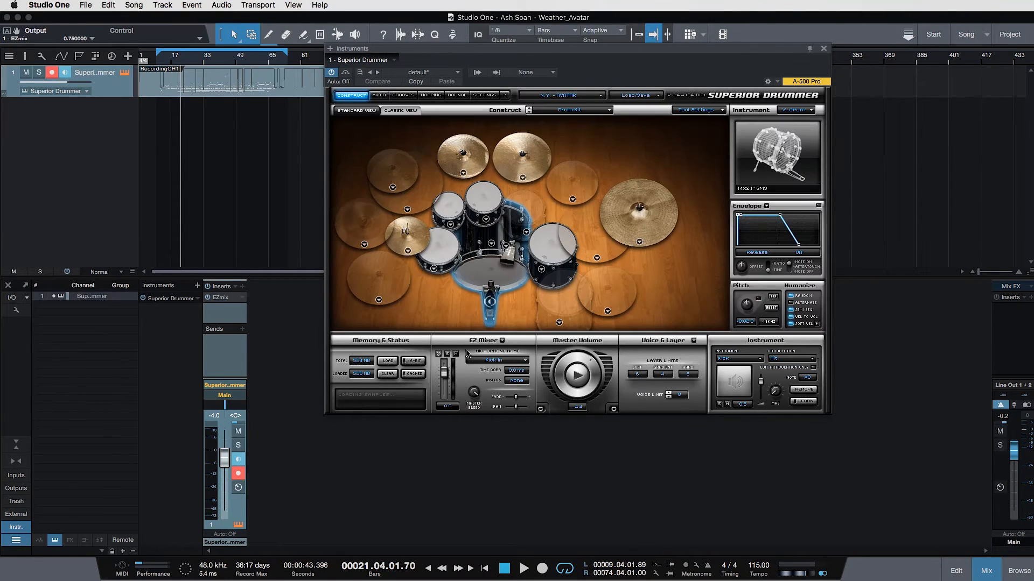
Reopen EZmix on the drum channel, play the song from near its start and compare the drums with EZmix bypassed and active
{"action": "double_click", "coordinate": [222, 299]}
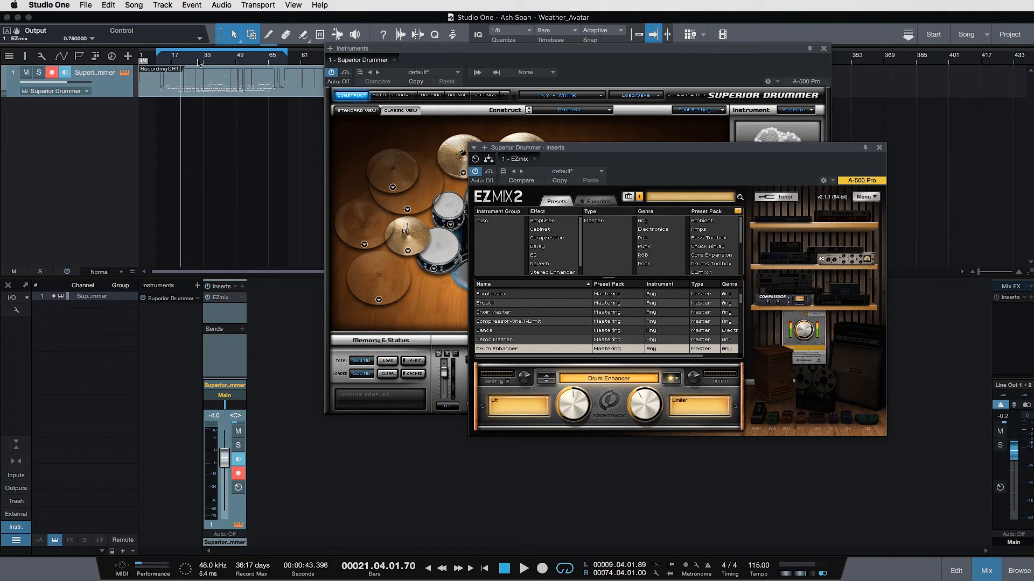
{"action": "left_click", "coordinate": [162, 63]}
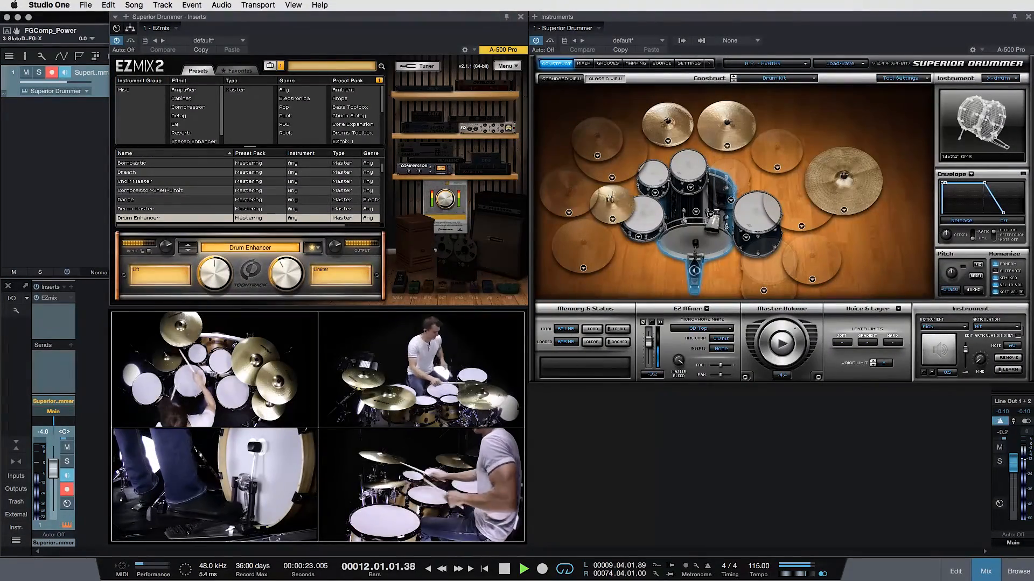
{"action": "left_click", "coordinate": [131, 42]}
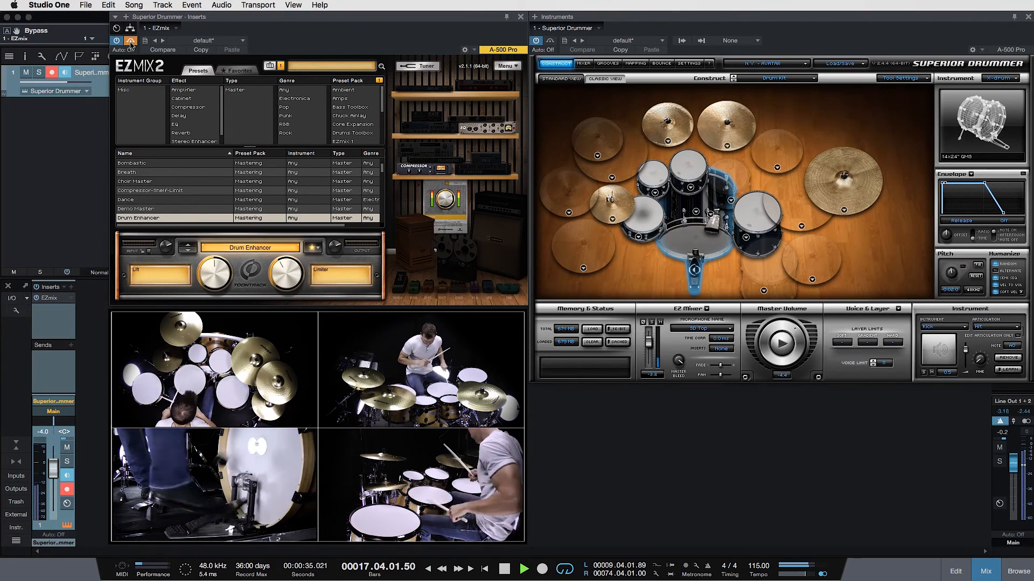
{"action": "left_click", "coordinate": [131, 42]}
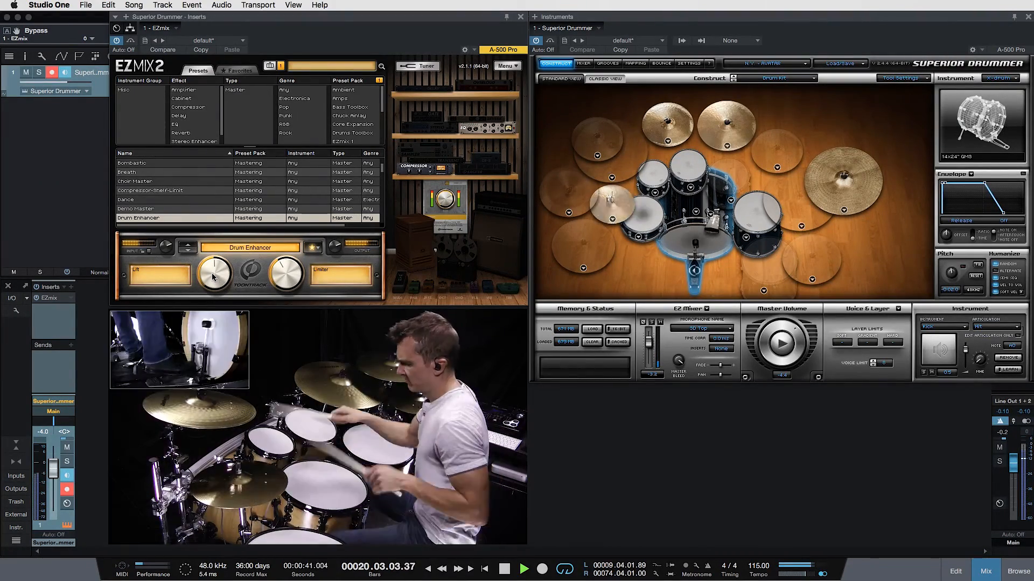
Try the Drum Enhancer's Lift at about 85% and its Limiter at about 40% during playback, restoring both settings
{"action": "left_click_drag", "start_coordinate": [212, 271], "coordinate": [210, 193]}
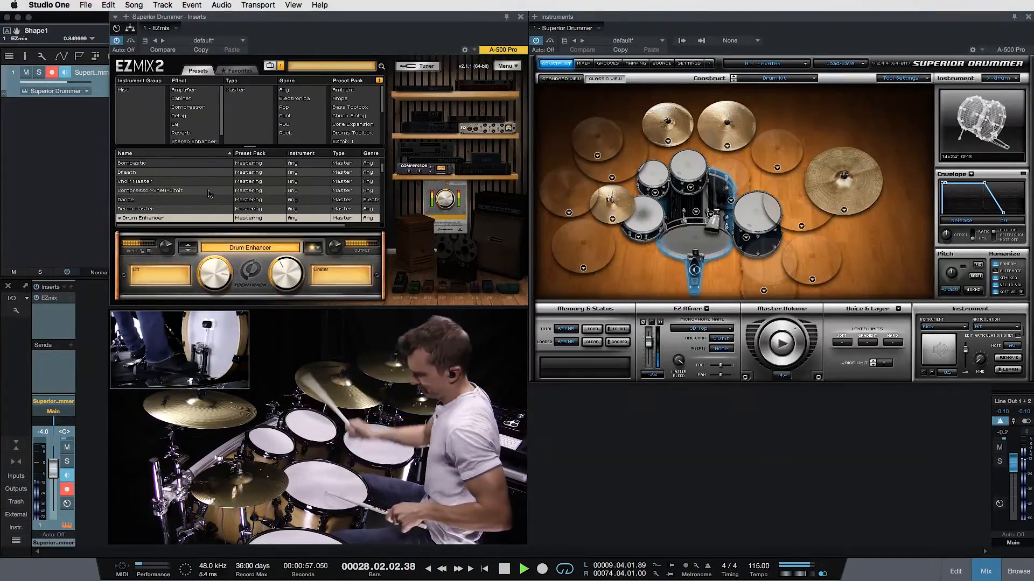
{"action": "left_click_drag", "start_coordinate": [210, 194], "coordinate": [214, 251]}
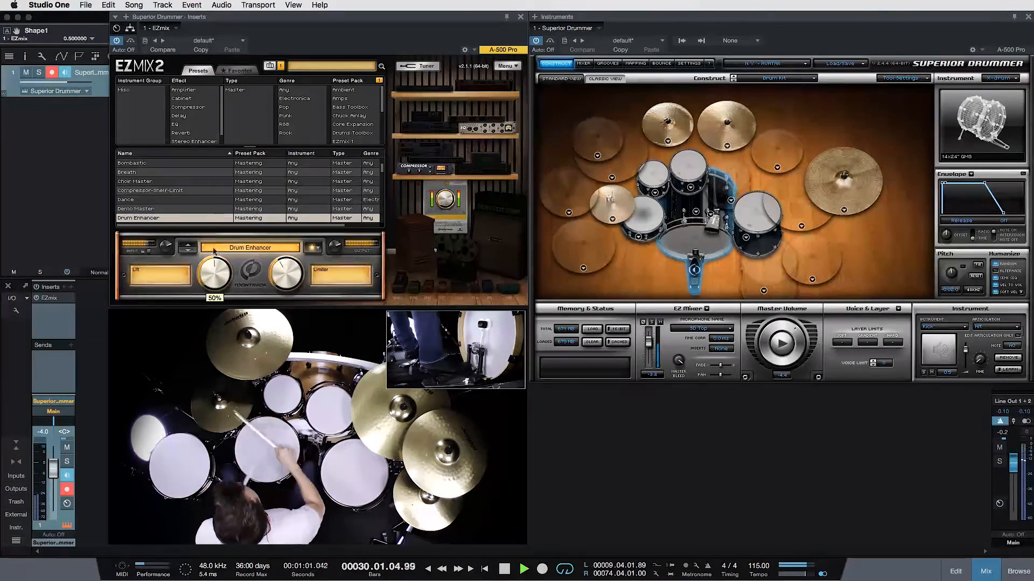
{"action": "mouse_move", "coordinate": [280, 274]}
{"action": "left_mouse_down"}
{"action": "mouse_move", "coordinate": [279, 308]}
{"action": "mouse_move", "coordinate": [277, 267]}
{"action": "left_mouse_up"}
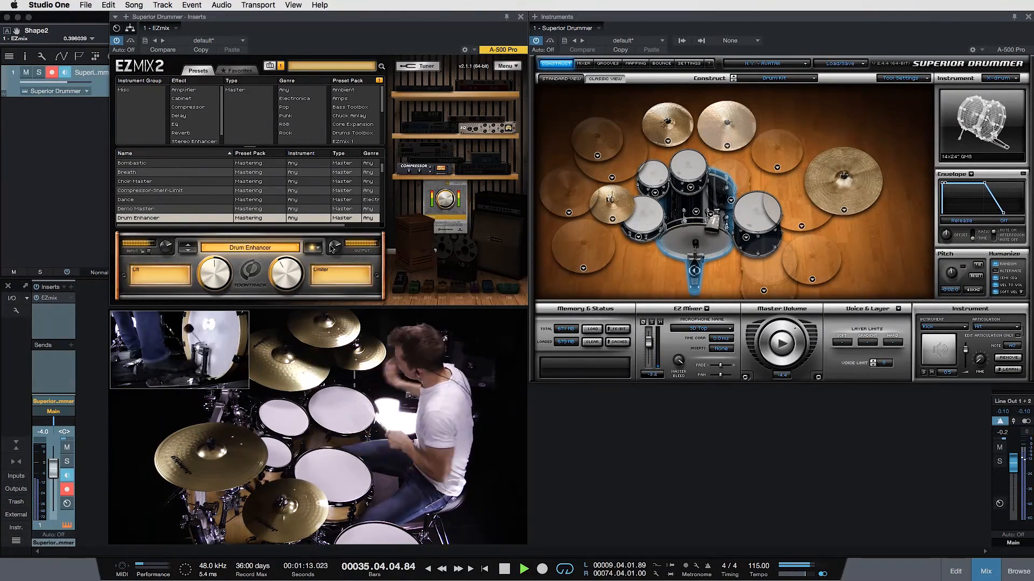
Lower the EZmix output to 0.625, compare the drums with EZmix bypassed and active, and reset the output to 0.75
{"action": "left_click_drag", "start_coordinate": [331, 249], "coordinate": [333, 264]}
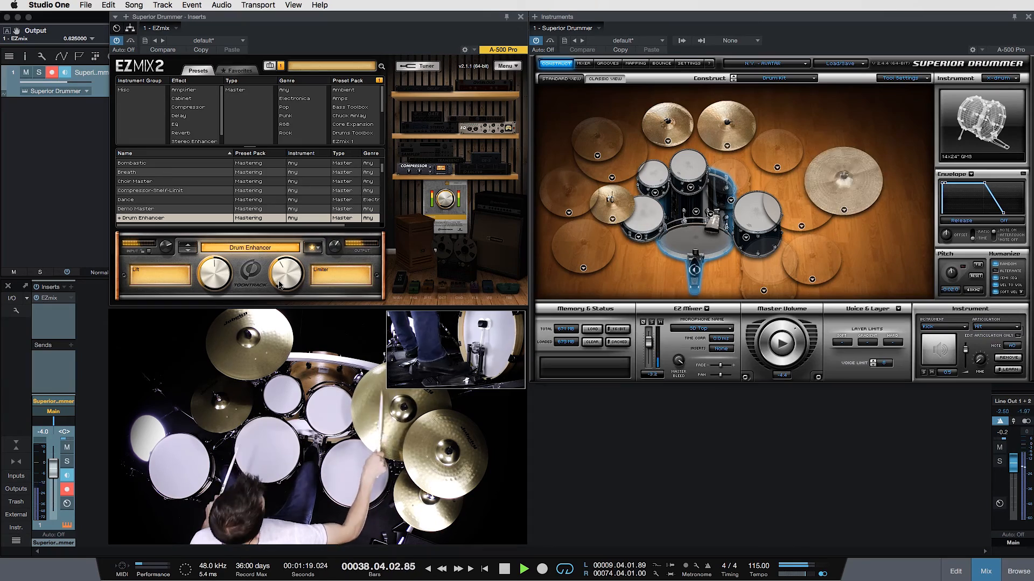
{"action": "left_click", "coordinate": [131, 42]}
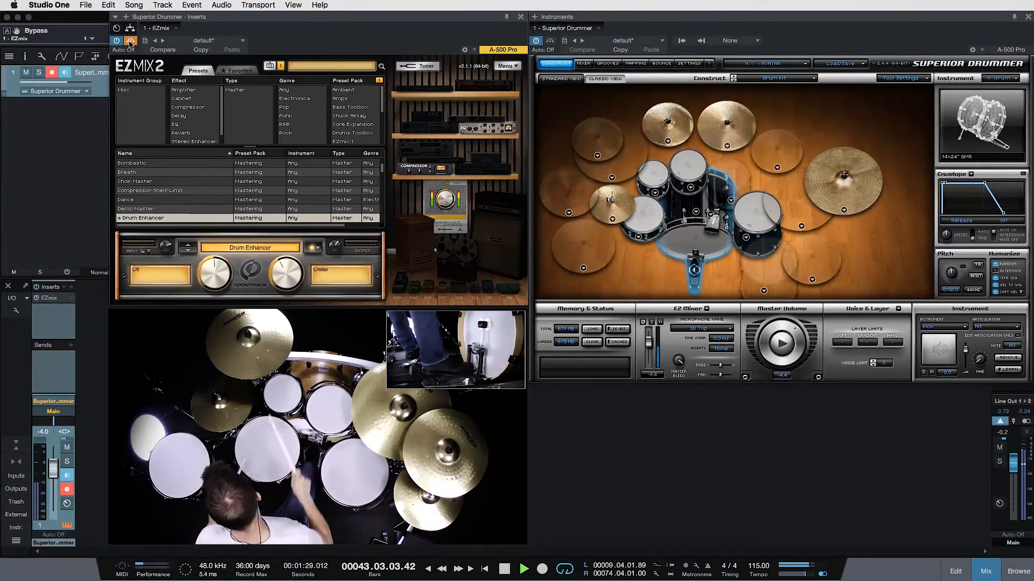
{"action": "left_click", "coordinate": [130, 40]}
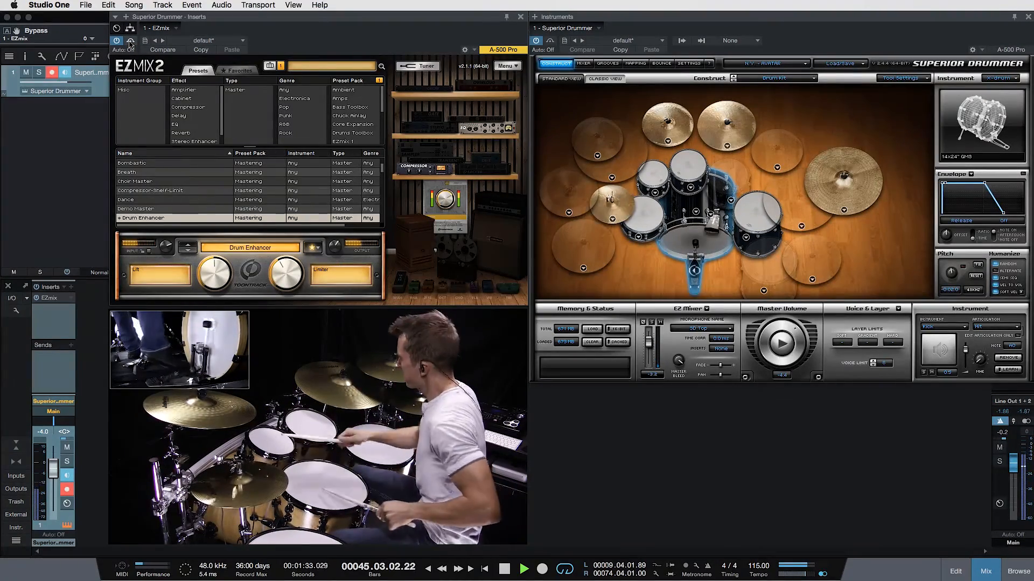
{"action": "left_click", "coordinate": [130, 41]}
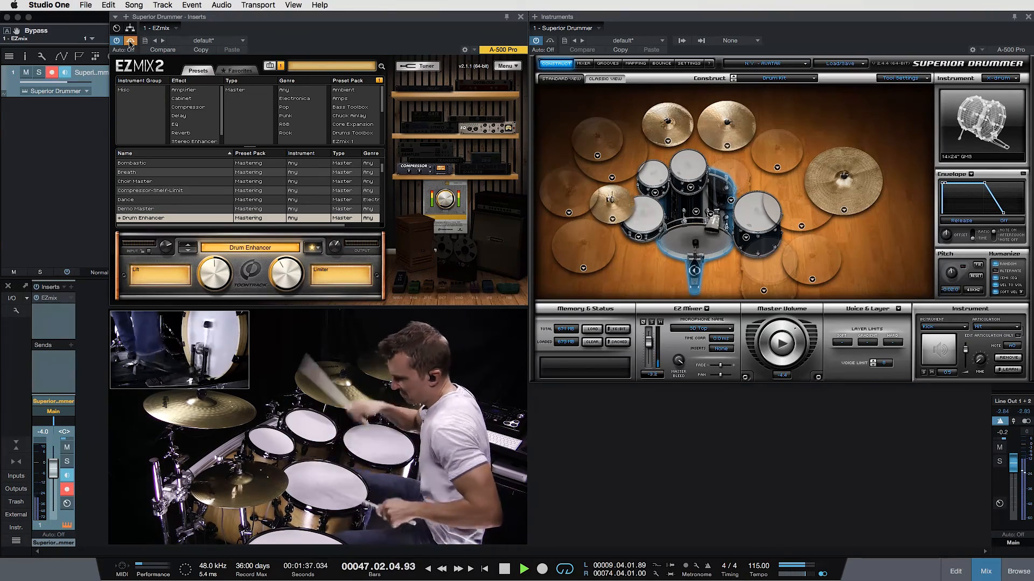
{"action": "left_click", "coordinate": [130, 42]}
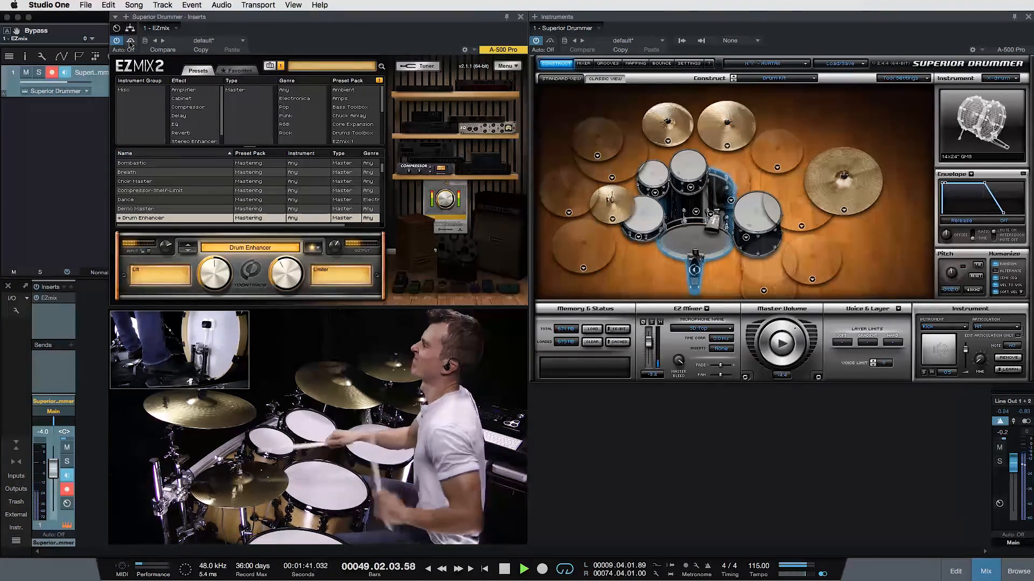
{"action": "double_click", "coordinate": [333, 248]}
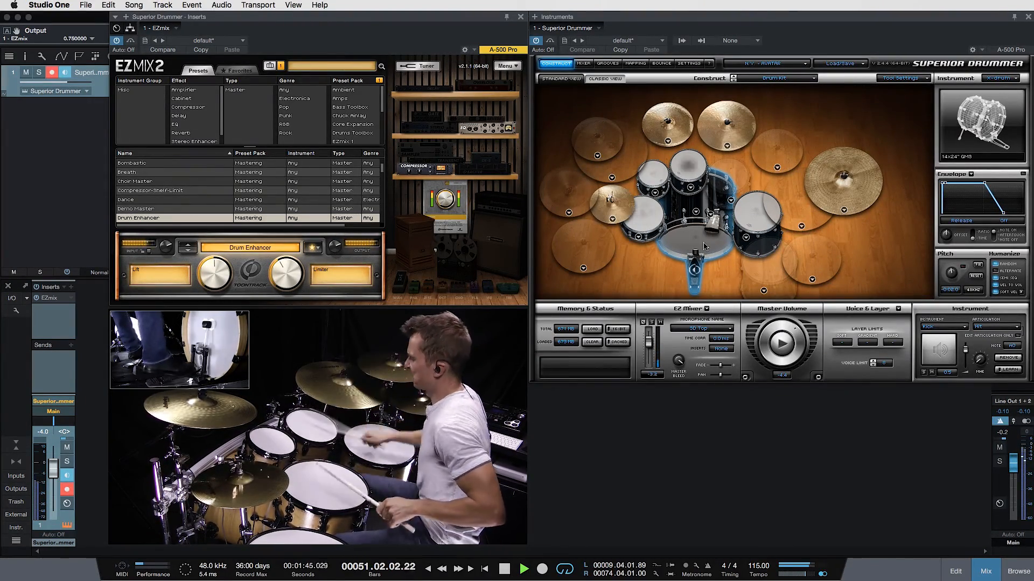
Reset the kick drum's pitch to 0:00.0 during playback, check the mixer channels, and lower the kick's pitch again
{"action": "left_click", "coordinate": [976, 277]}
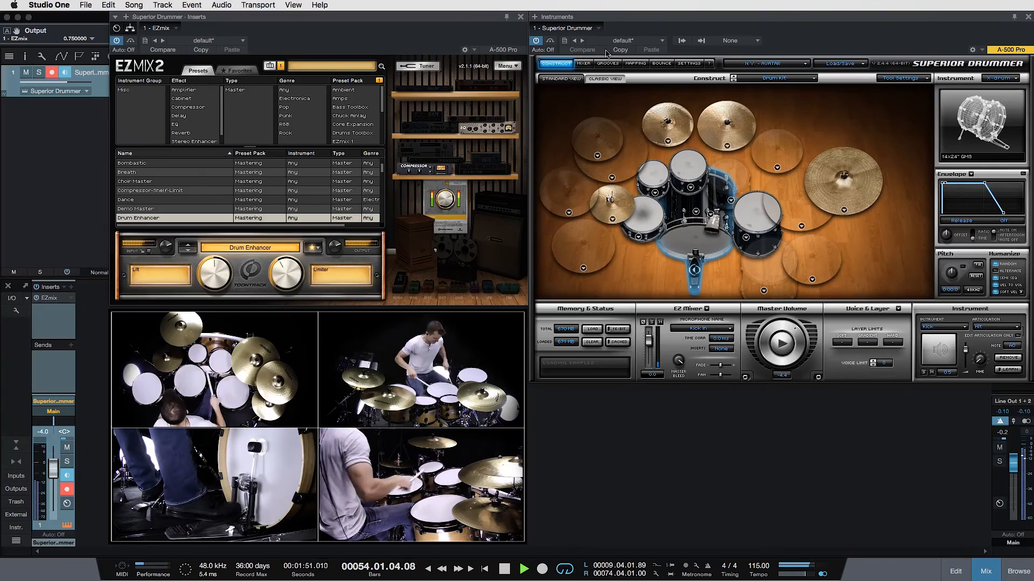
{"action": "left_click", "coordinate": [584, 63]}
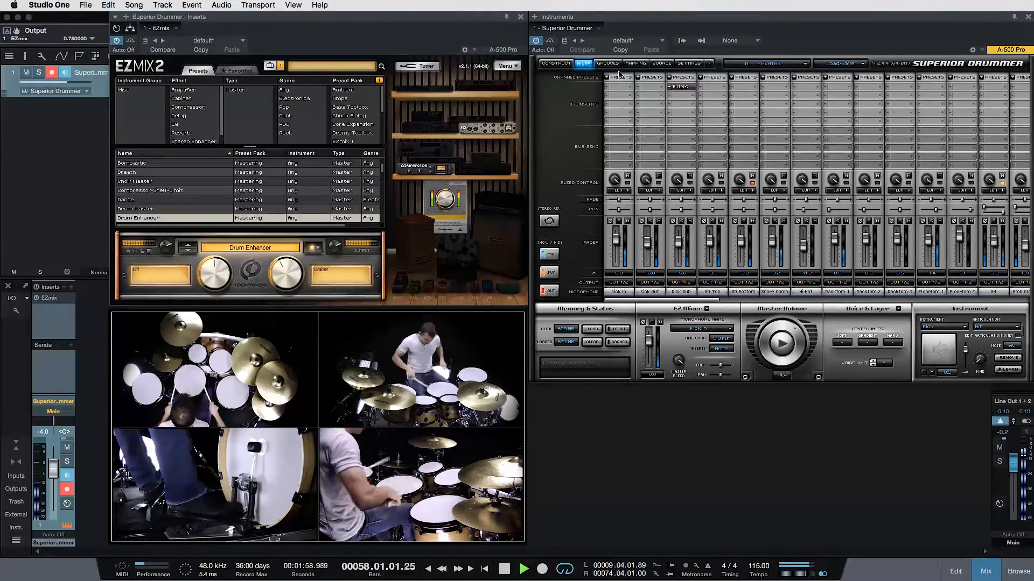
{"action": "left_click", "coordinate": [569, 66]}
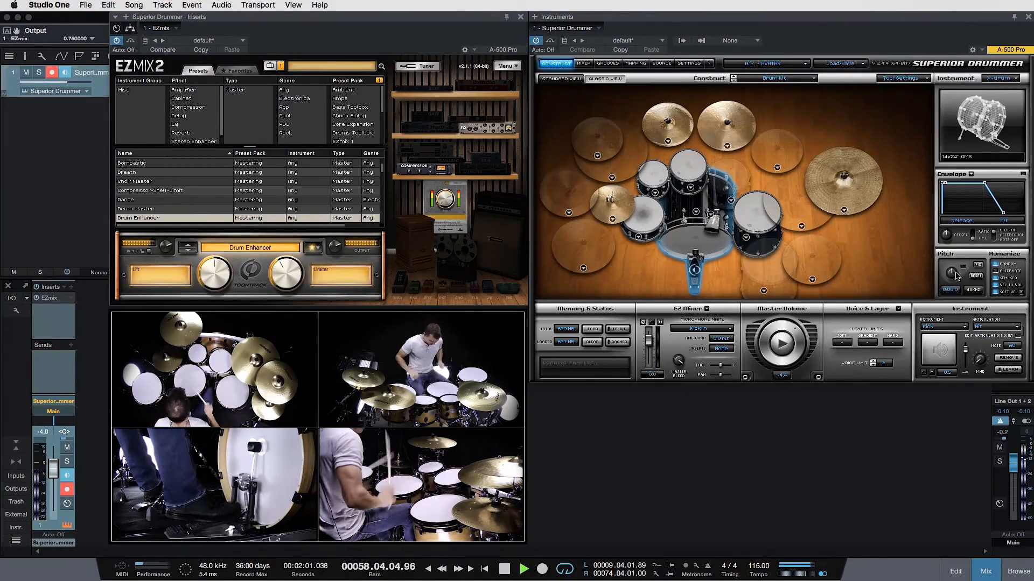
{"action": "left_click_drag", "start_coordinate": [956, 273], "coordinate": [955, 283]}
{"action": "left_click", "coordinate": [977, 265]}
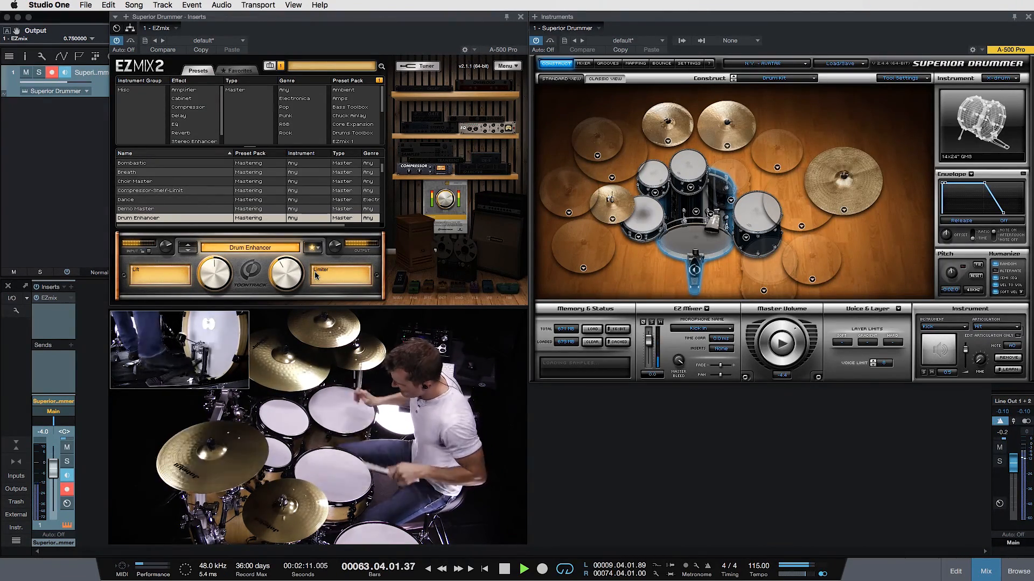
Lower the Drum Enhancer's Lift amount to about 45% during playback
{"action": "left_click_drag", "start_coordinate": [213, 274], "coordinate": [205, 281]}
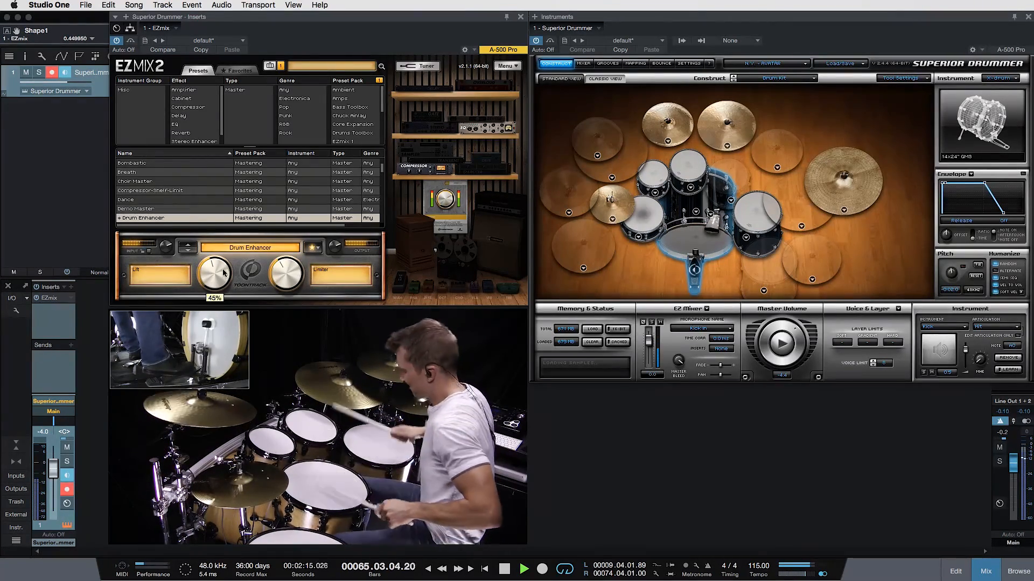